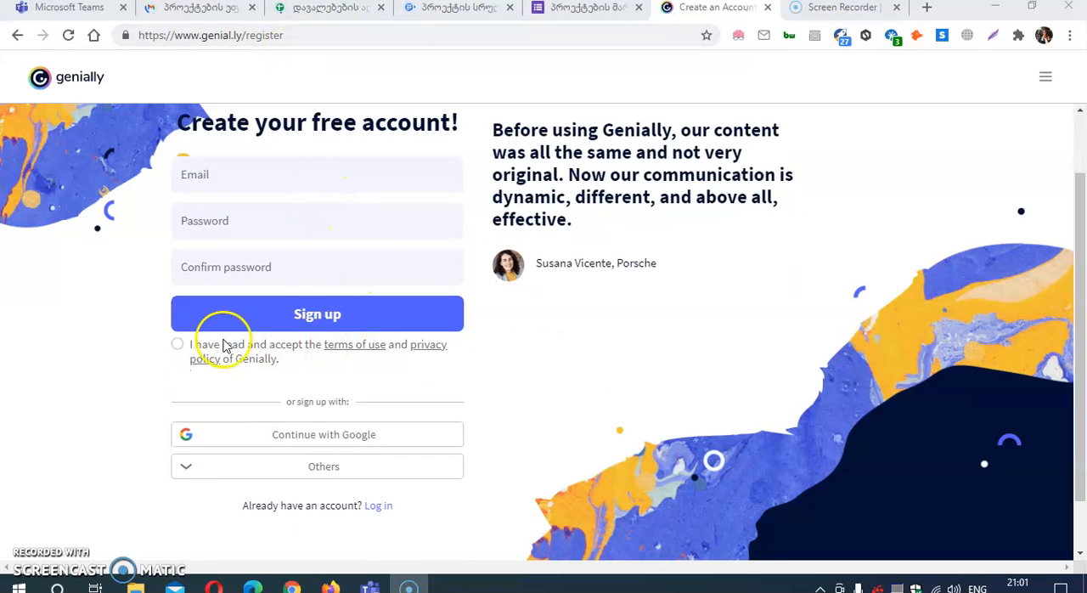
Step: Accept the Genially terms of use, sign up with an existing Google account, and close the Screen Recorder page
click(179, 347)
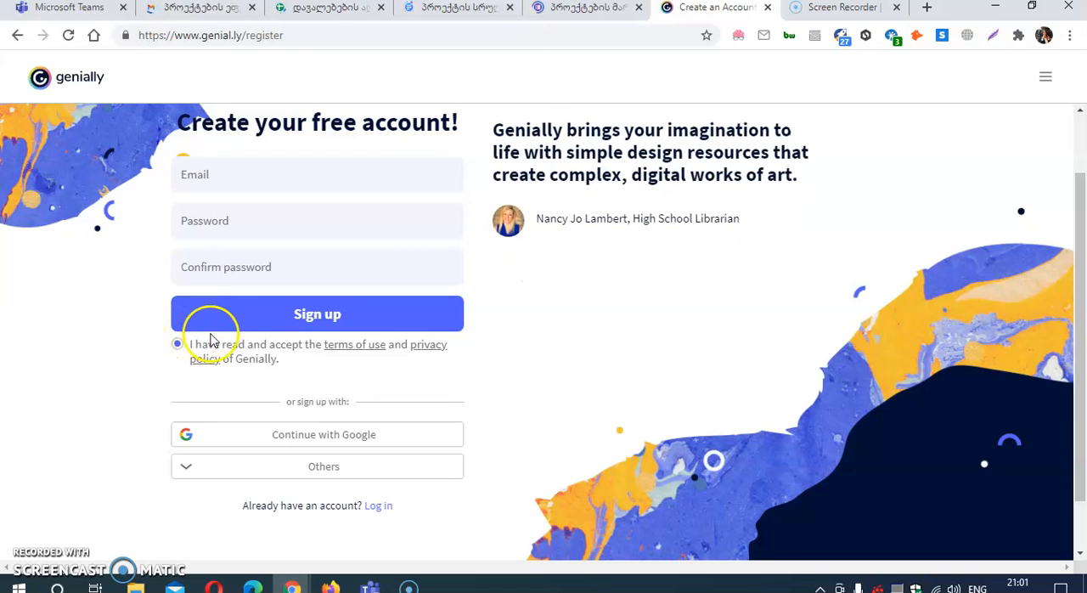
click(299, 443)
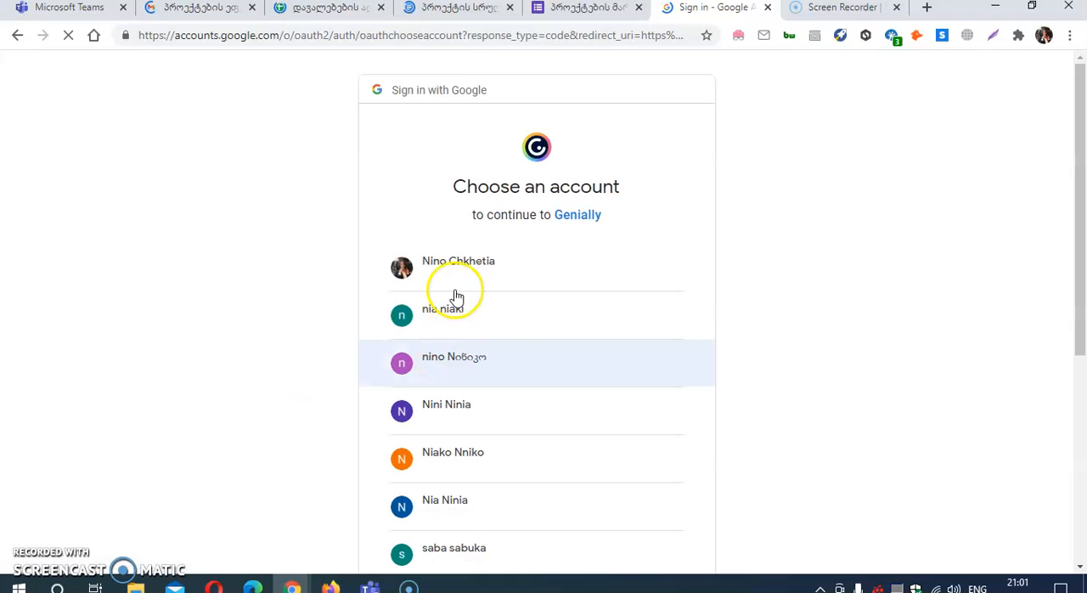
scroll(527, 365, down, 2)
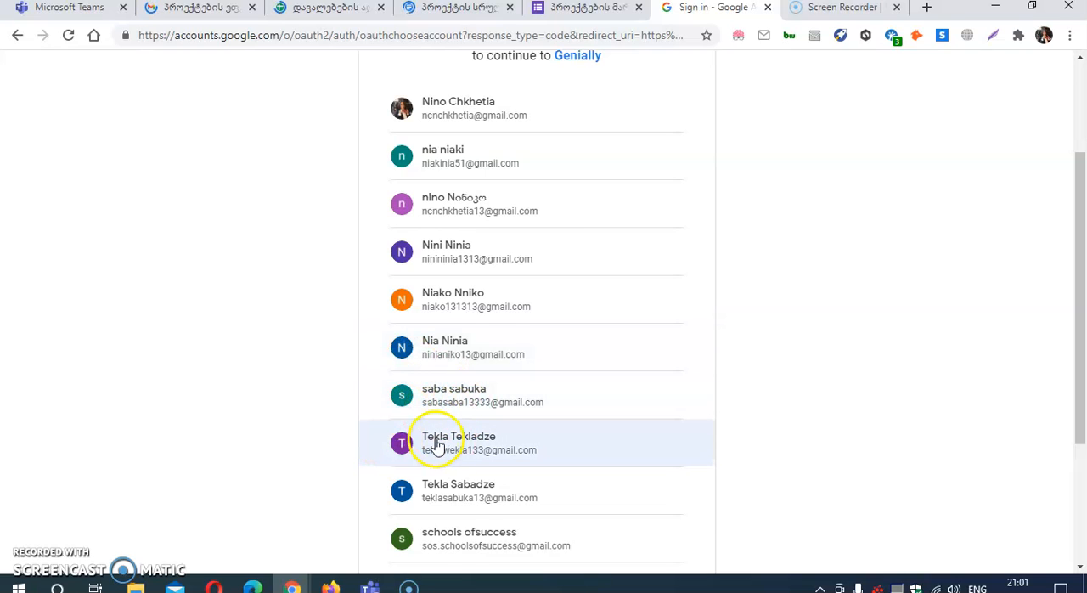
click(423, 303)
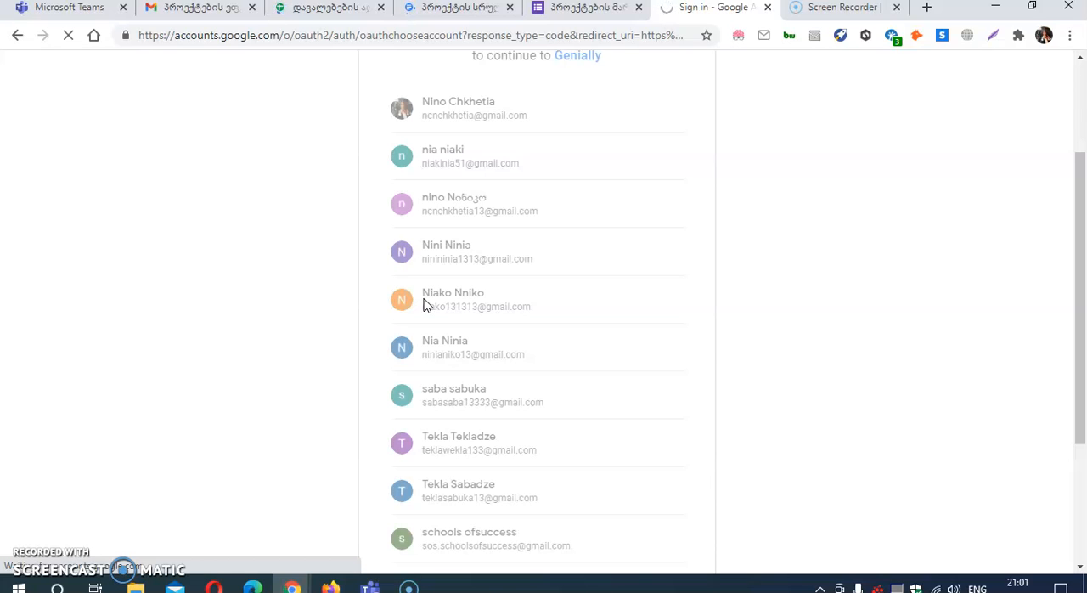
click(448, 301)
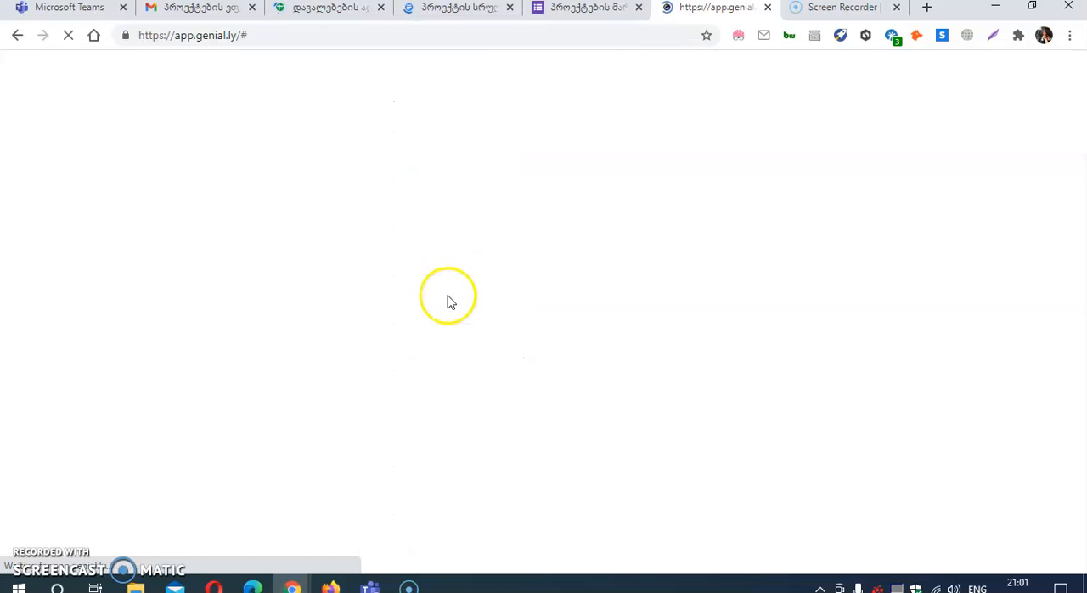
click(896, 7)
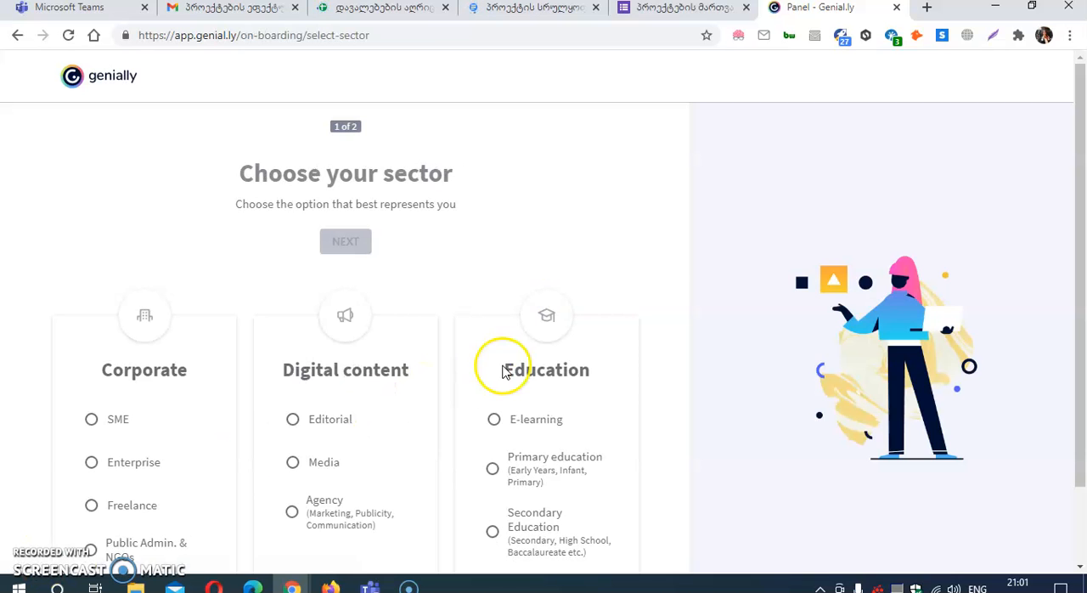
Step: Complete the onboarding as a Secondary Education Teacher, declining the promotional offers and dismissing the panel tour
scroll(493, 359, down, 1)
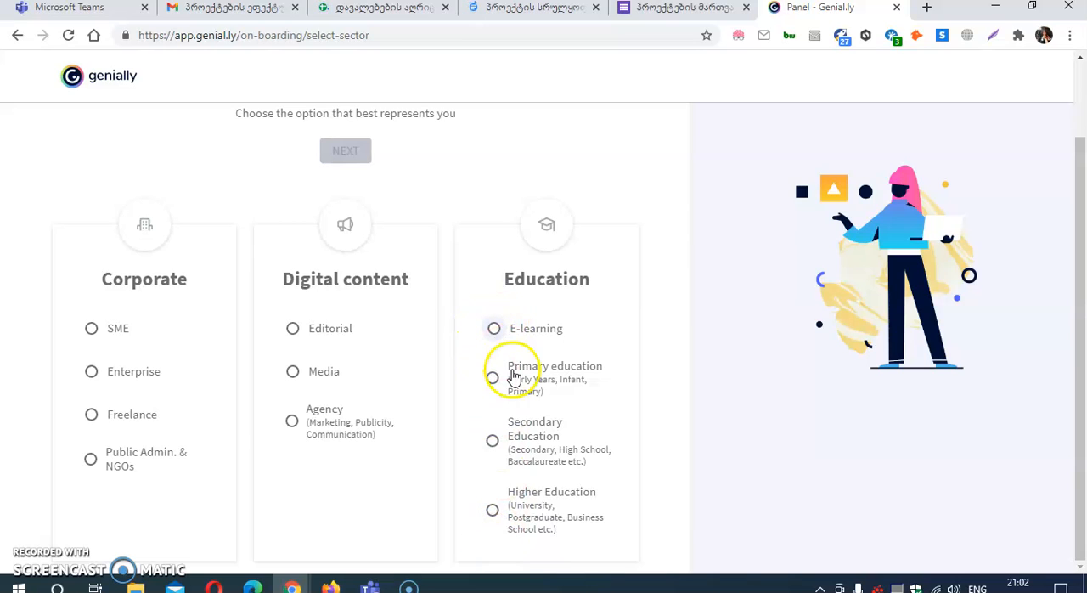
click(488, 445)
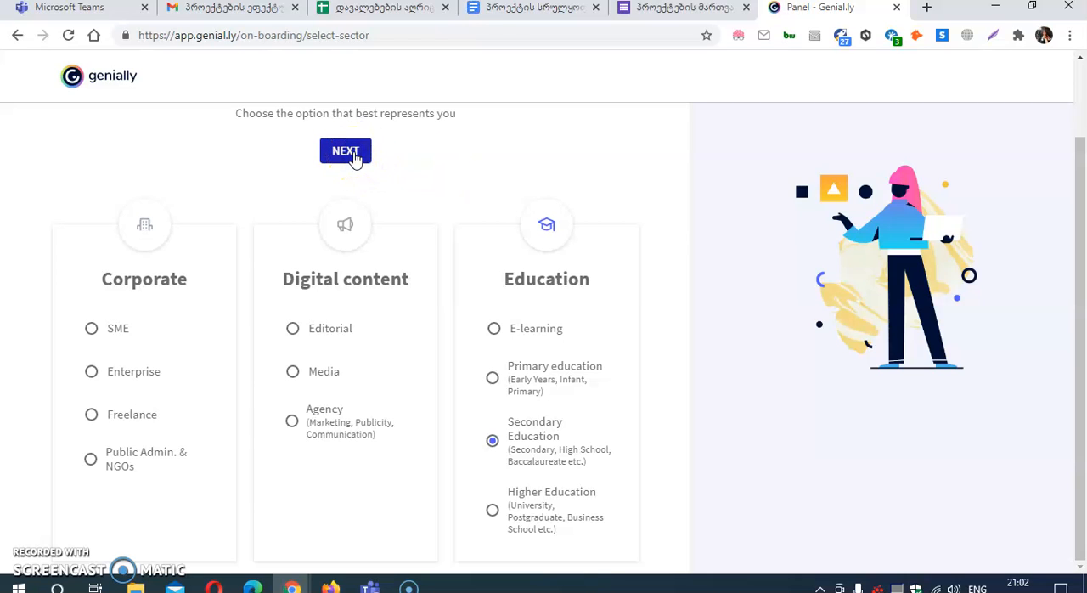
click(354, 142)
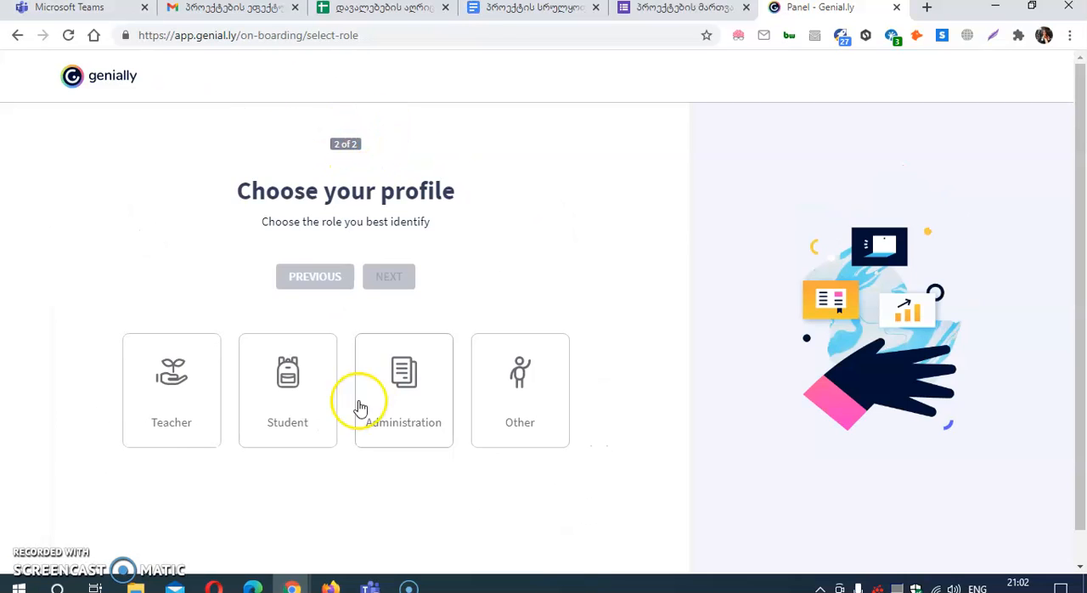
click(173, 397)
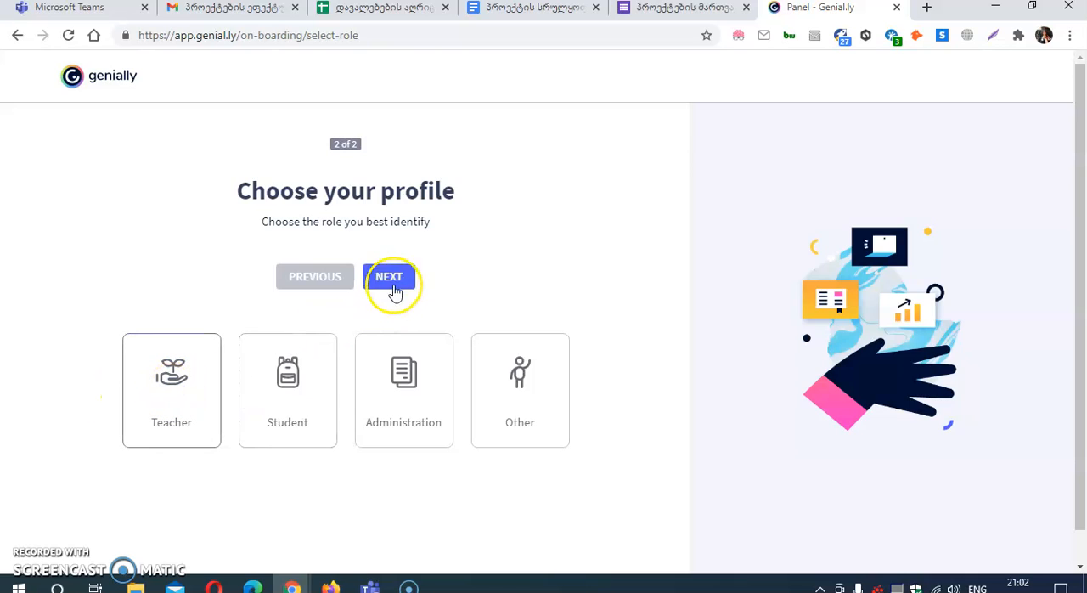
click(394, 284)
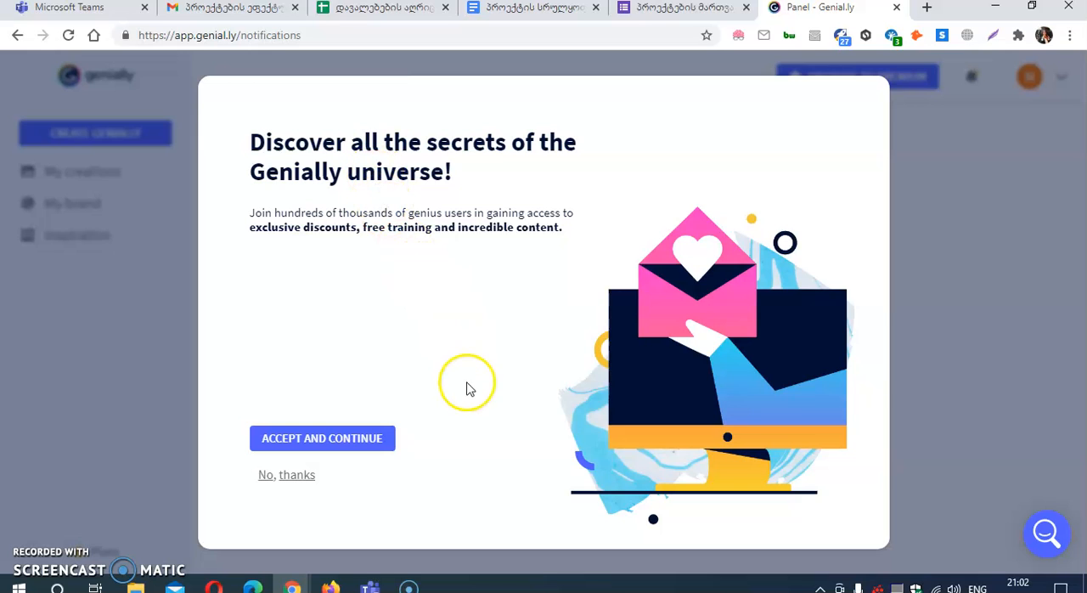
click(289, 474)
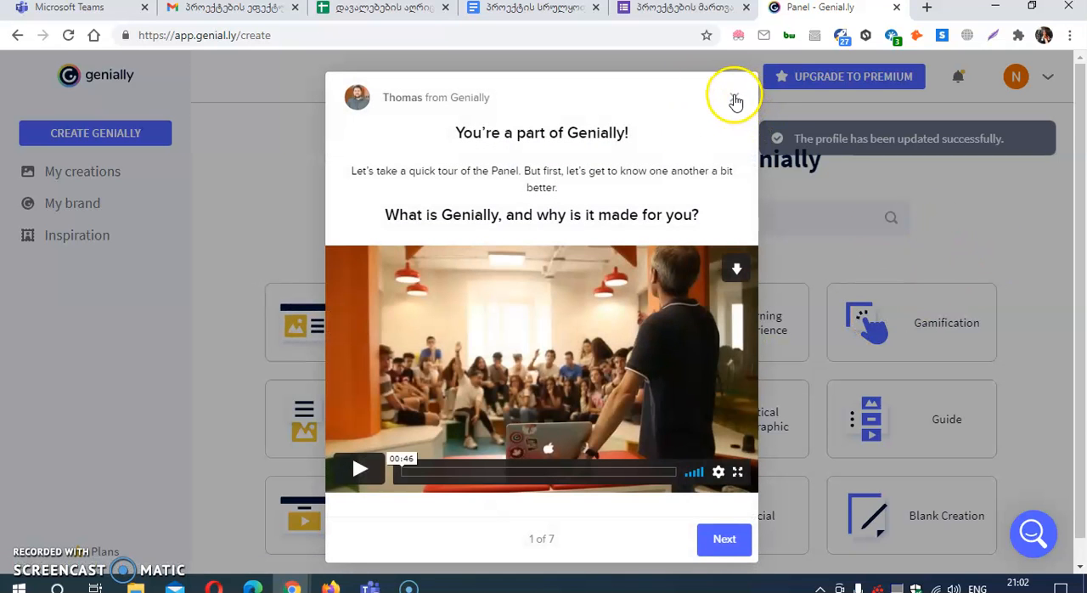
click(735, 100)
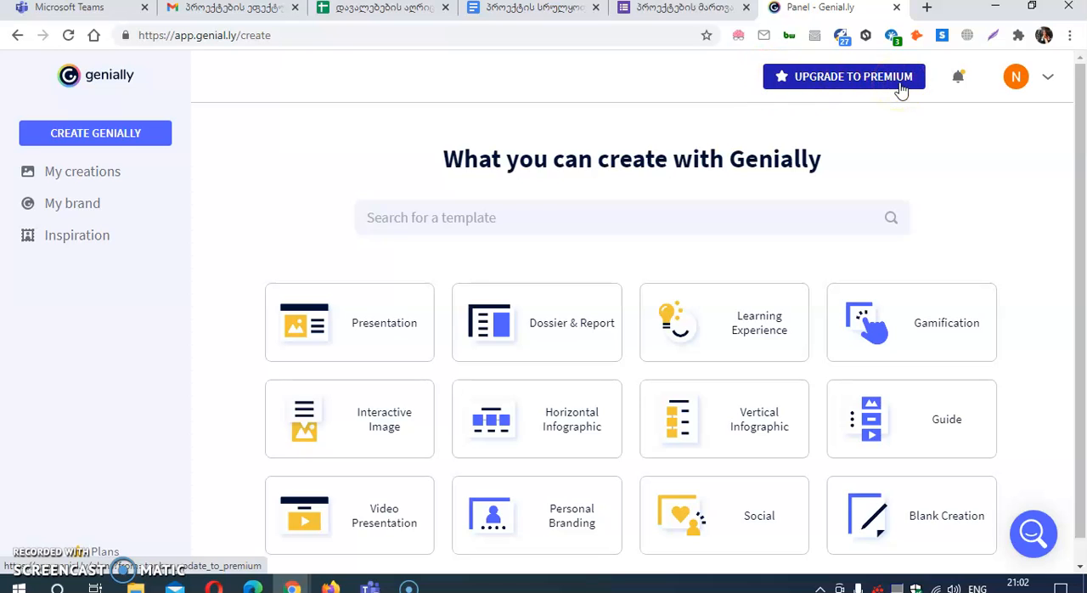
Step: Browse the Presentation templates and choose to use the Chalk & Blackboard Presentation template
mouse_move(324, 332)
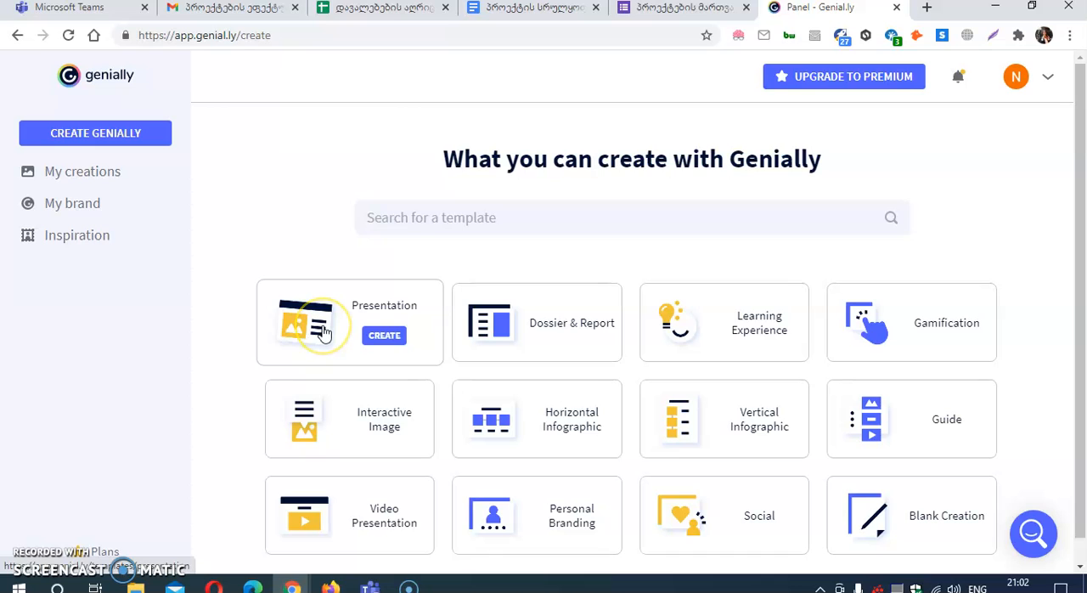
drag(1081, 221, 1080, 263)
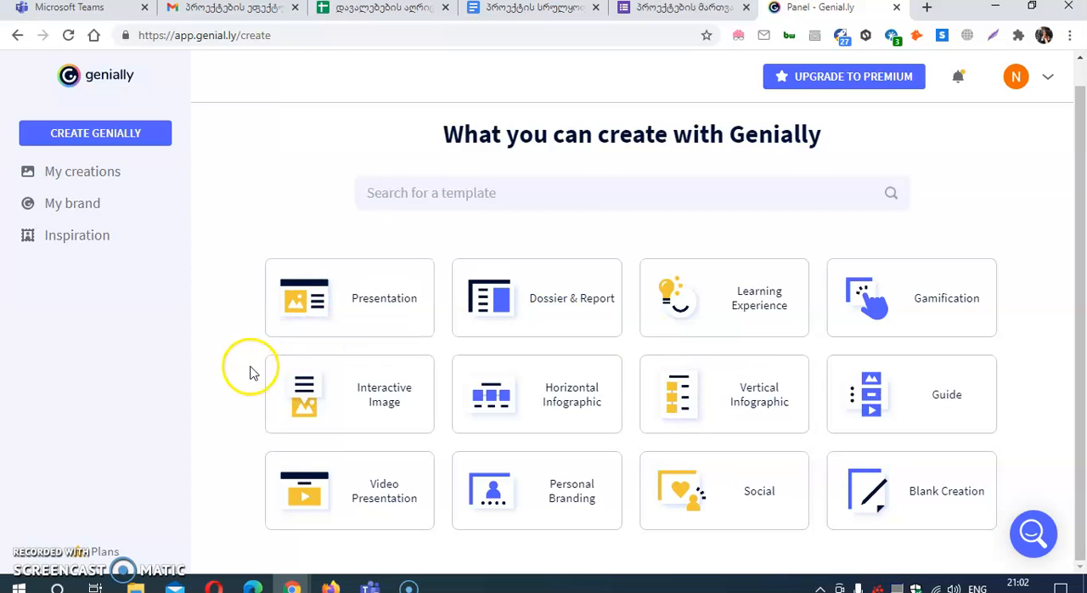
click(380, 312)
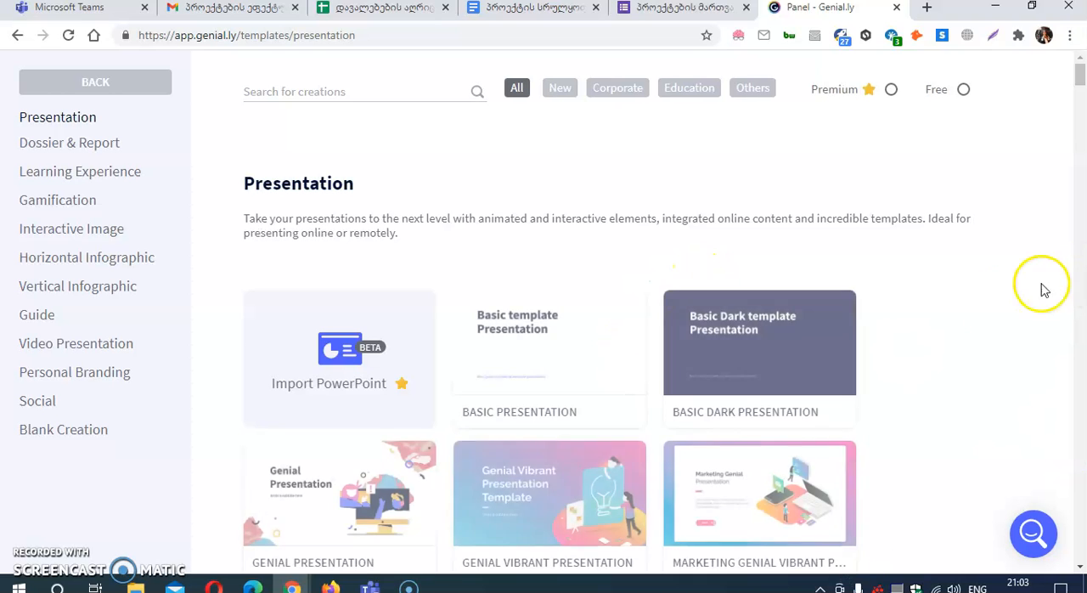
scroll(619, 340, down, 10)
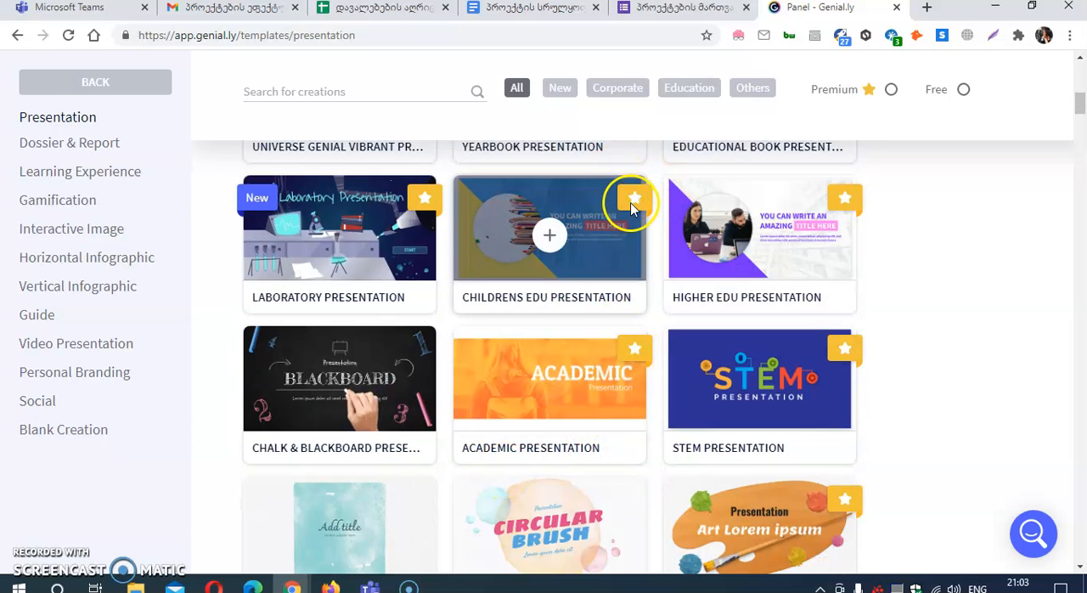
click(340, 391)
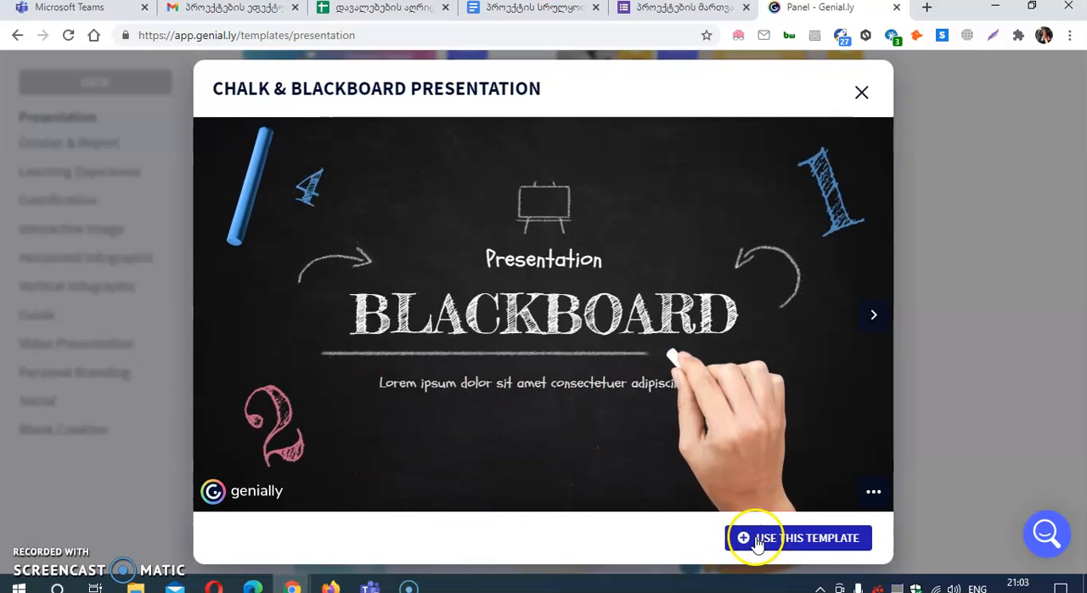
click(754, 539)
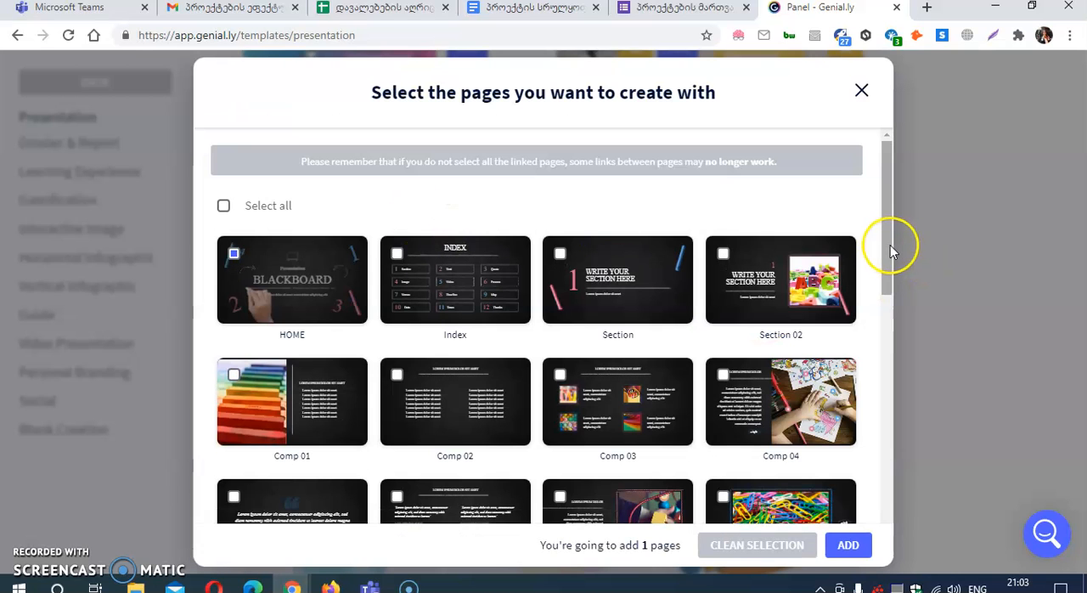
Step: Add the template's HOME, Index and Section pages to the new creation and dismiss the editor tour
drag(890, 246, 888, 329)
drag(888, 389, 902, 338)
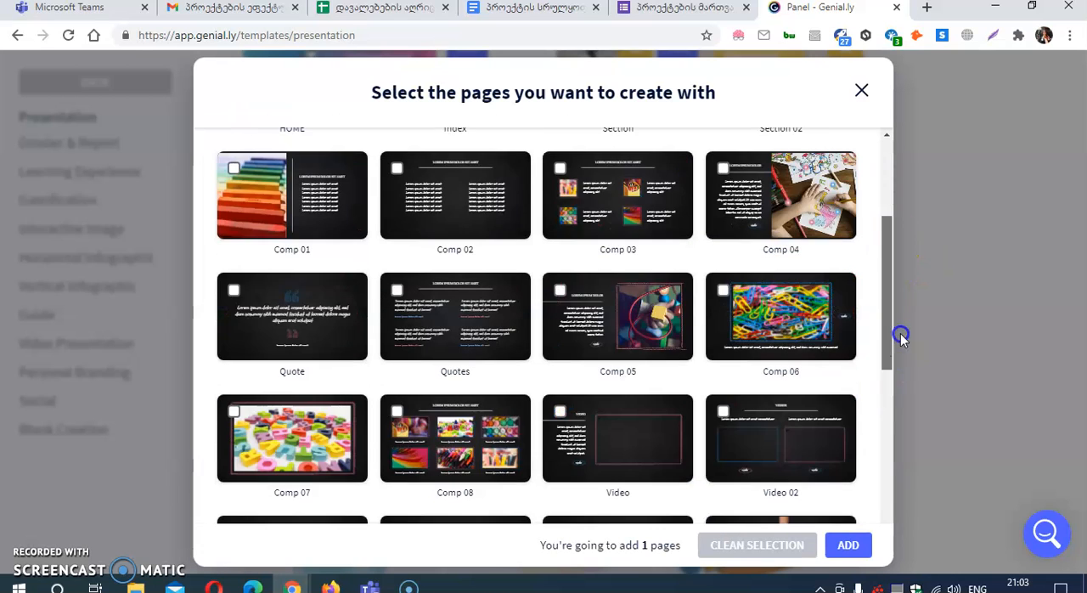
drag(892, 205, 894, 149)
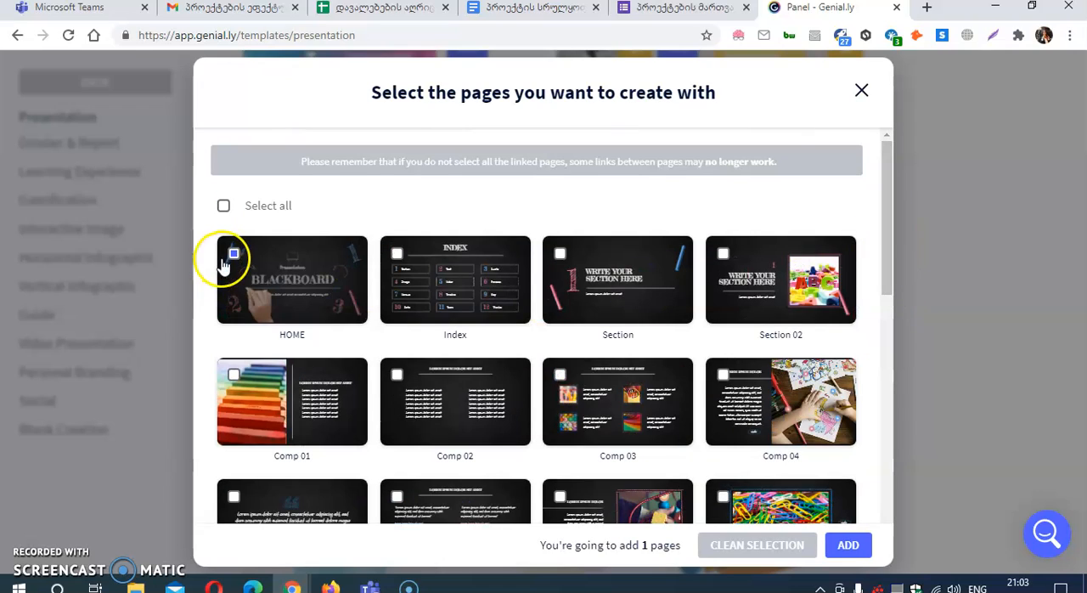
click(399, 255)
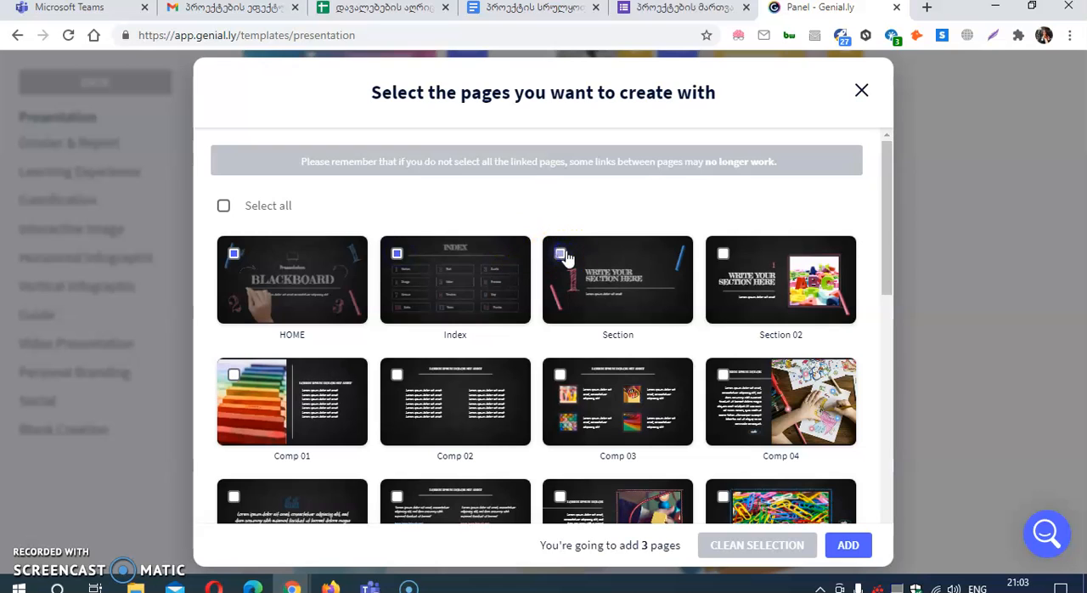
click(848, 547)
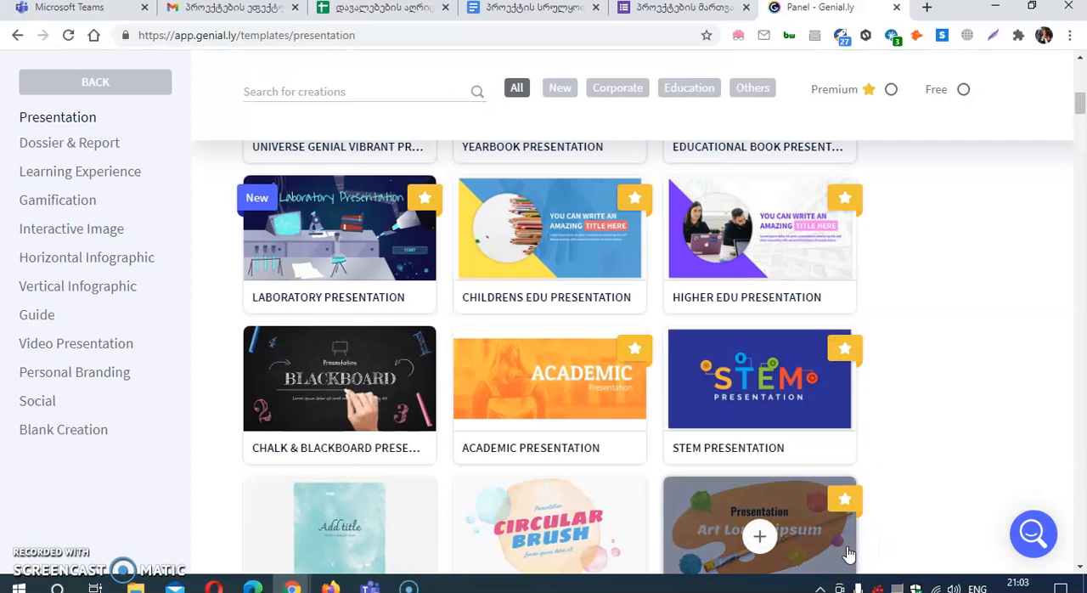
click(678, 367)
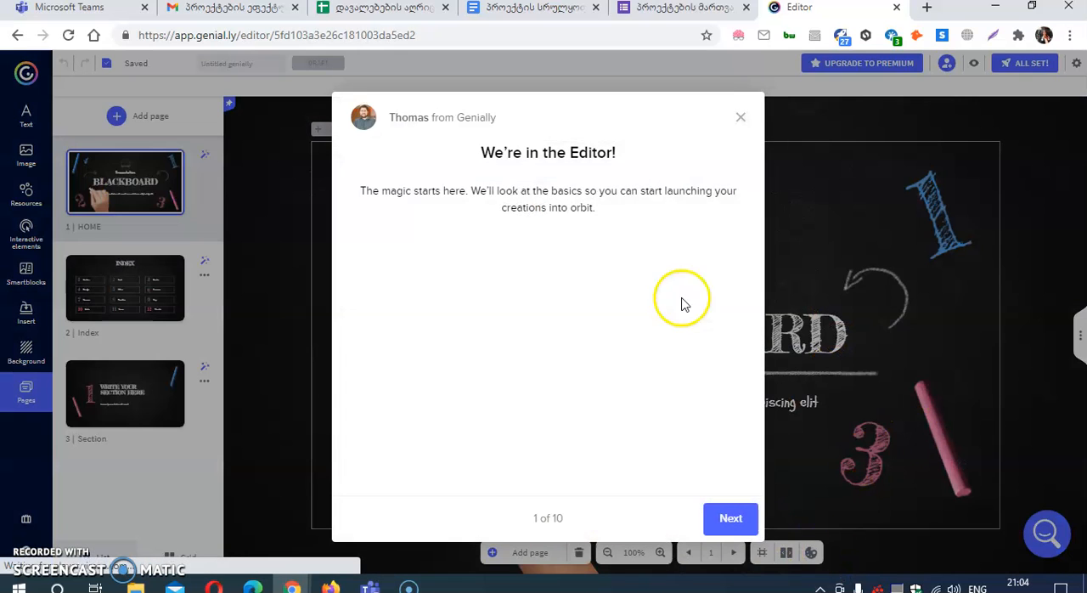
click(741, 118)
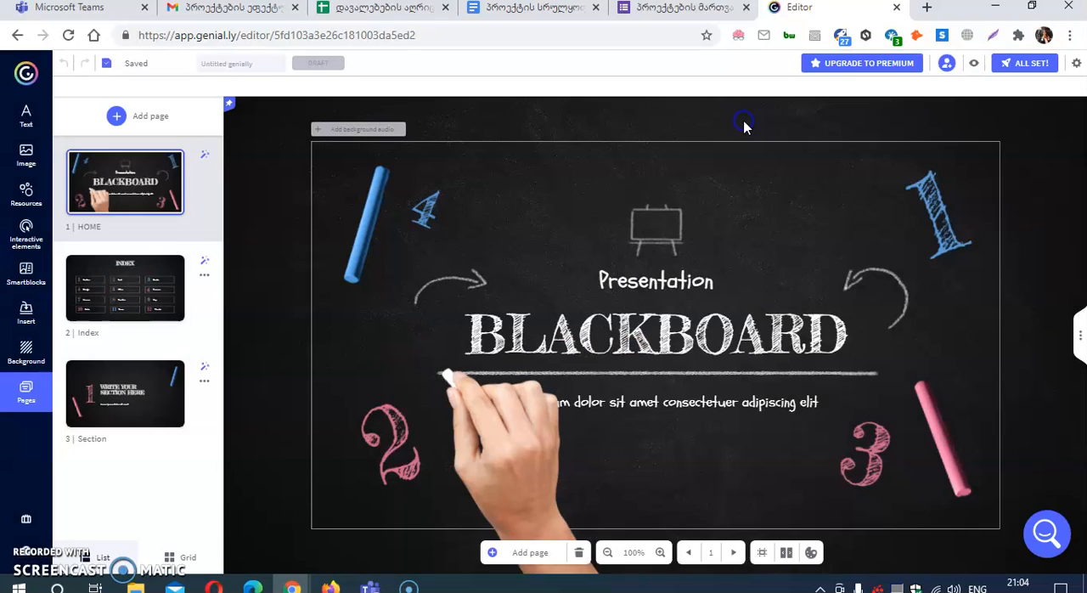
Step: Replace the "BLACKBOARD" title on the HOME page with "Test N1"
double_click(803, 328)
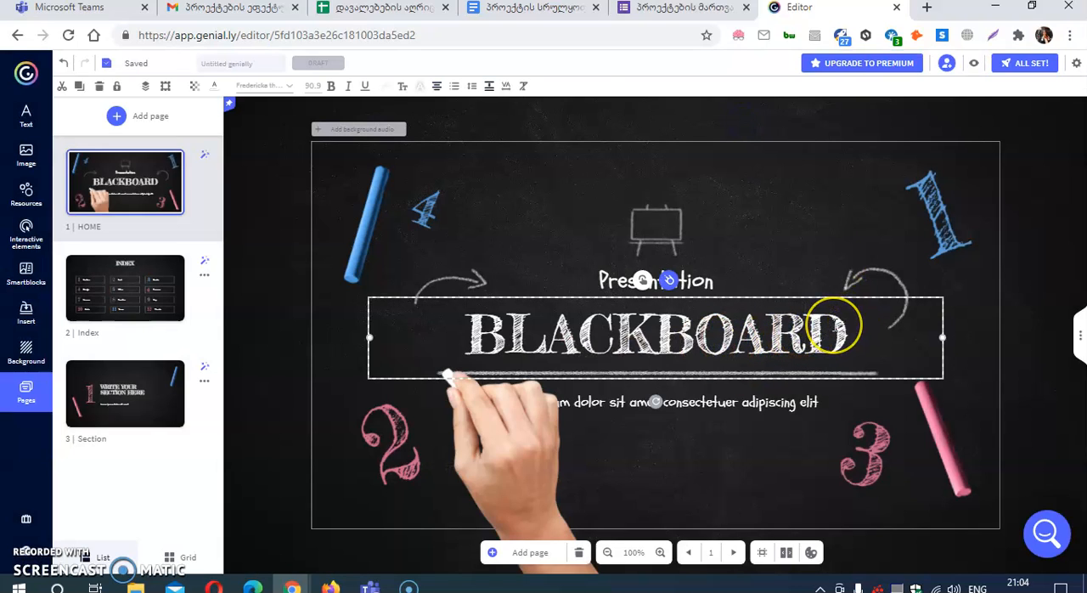
key(BackSpace)
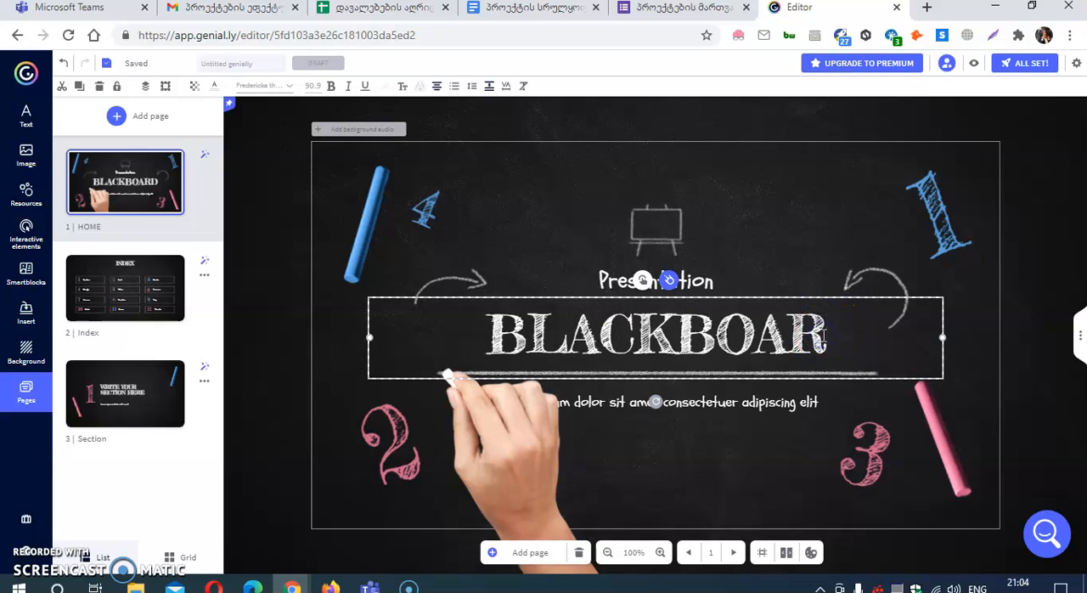
key(BackSpace)
key(BackSpace)
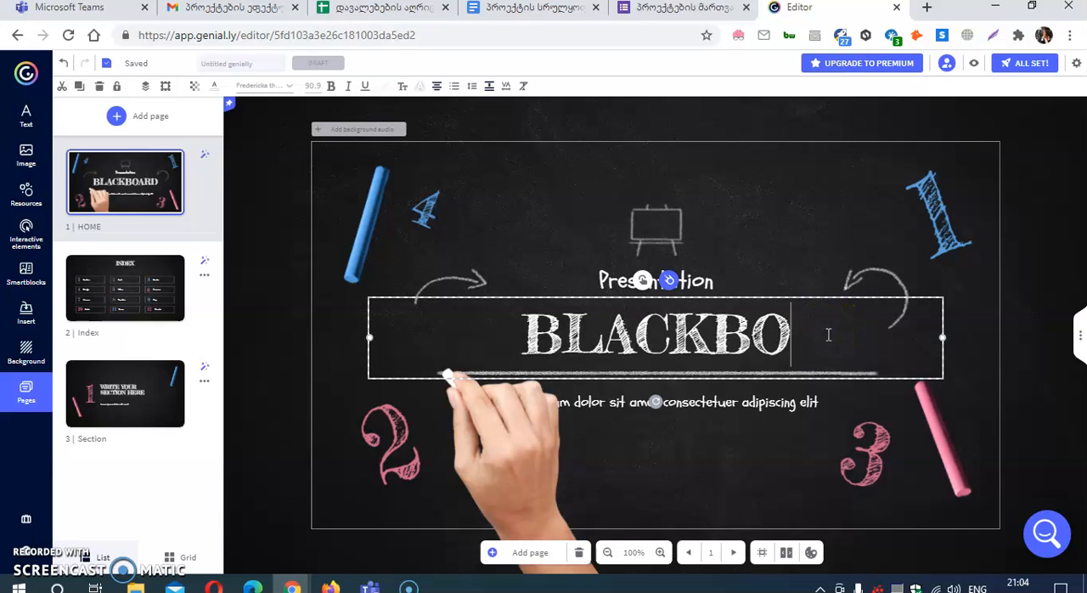
key(BackSpace)
key(BackSpace)
key(BackSpace)
key(BackSpace)
key(BackSpace)
key(BackSpace)
key(BackSpace)
text(Test)
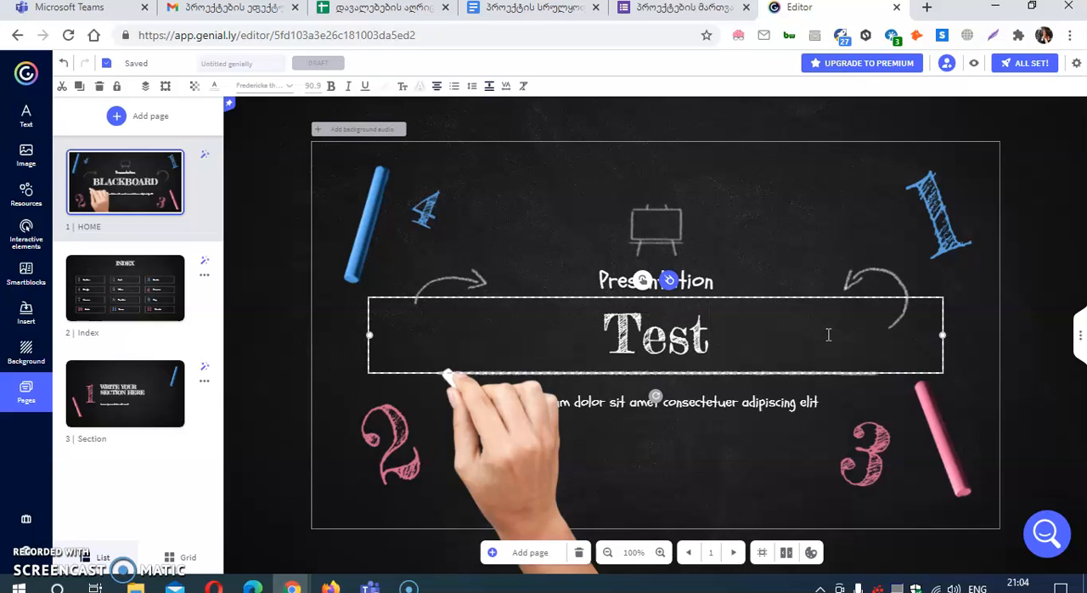
text( N1)
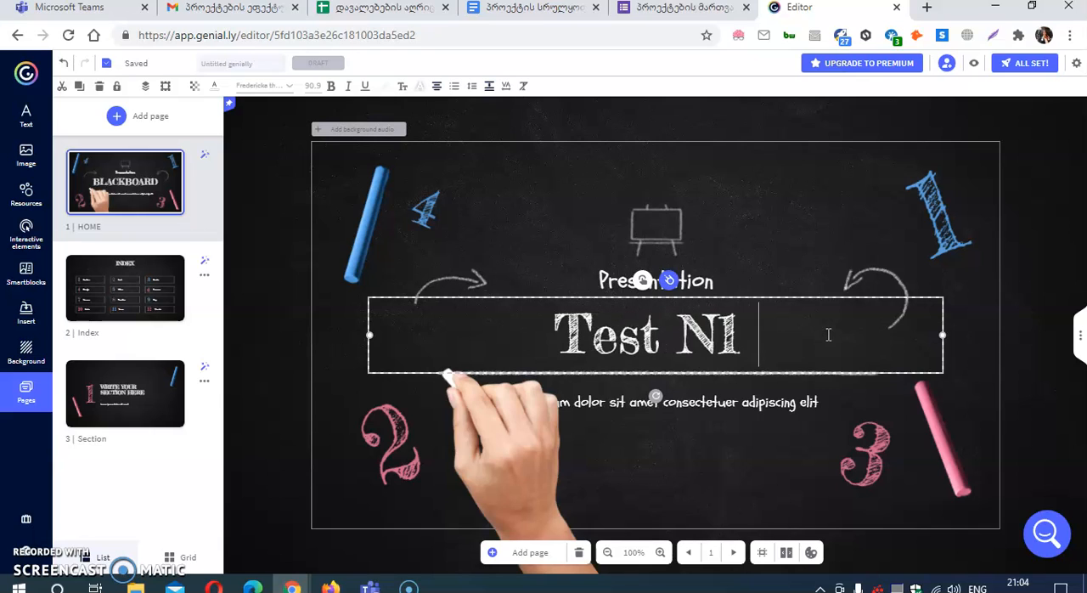
Step: Delete the last letter of the "Presentation" line above the title and leave everything deselected
click(705, 282)
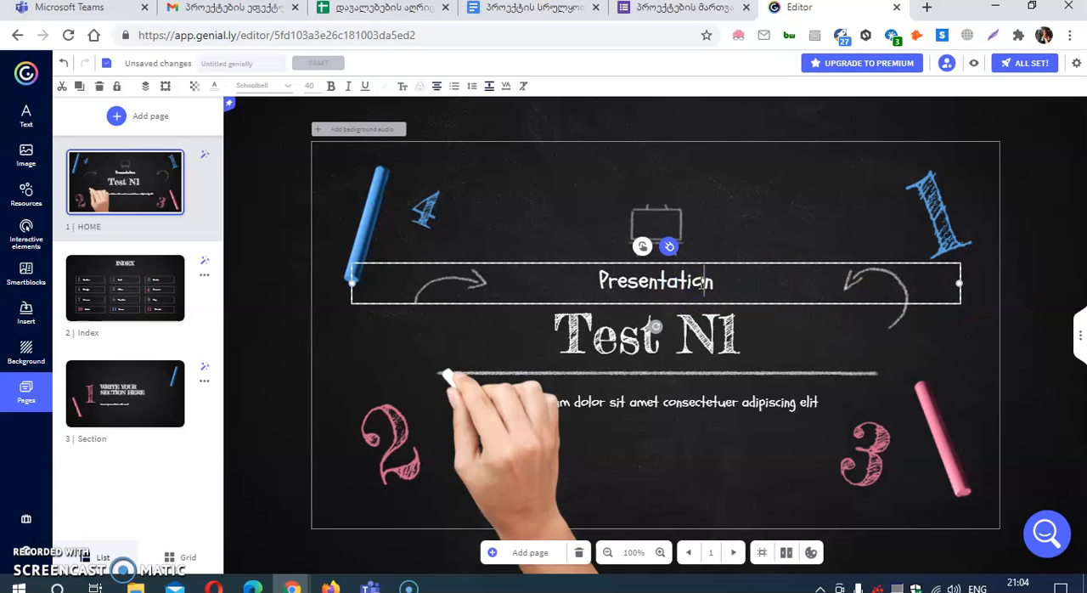
key(Delete)
click(902, 284)
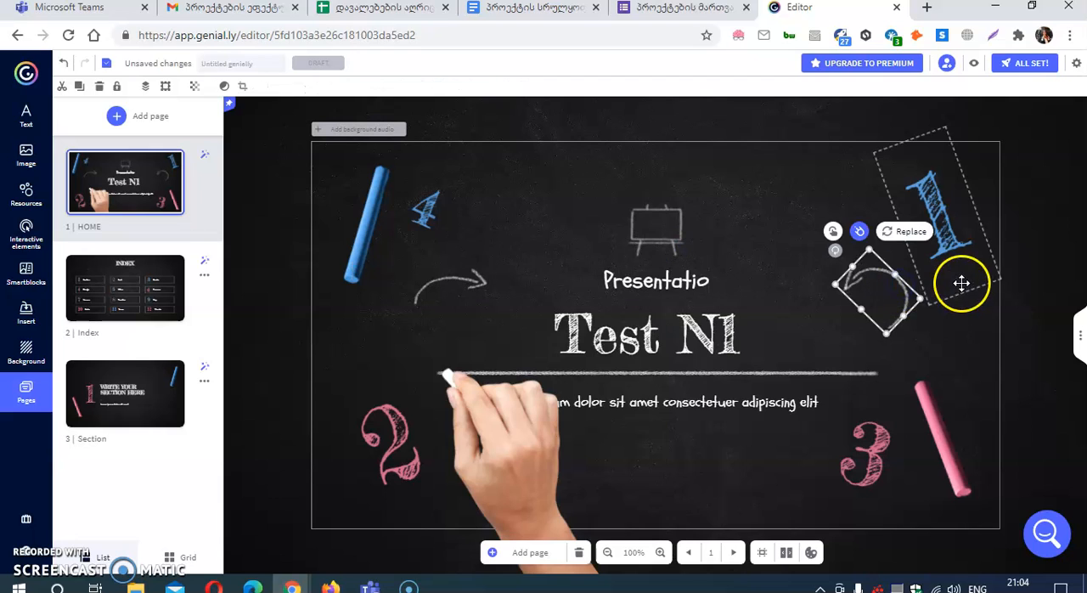
click(938, 276)
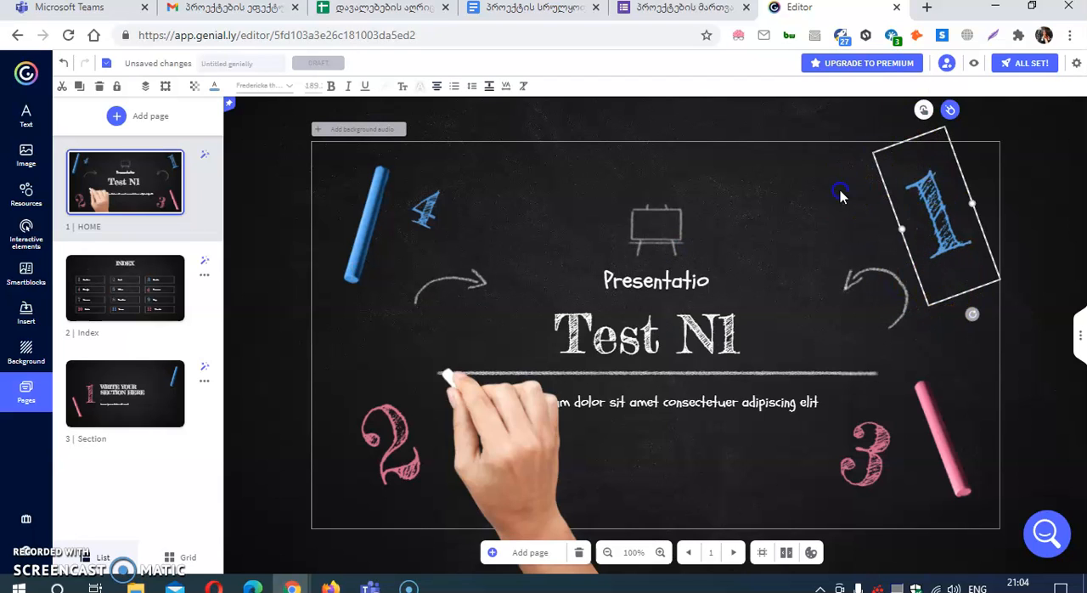
click(887, 228)
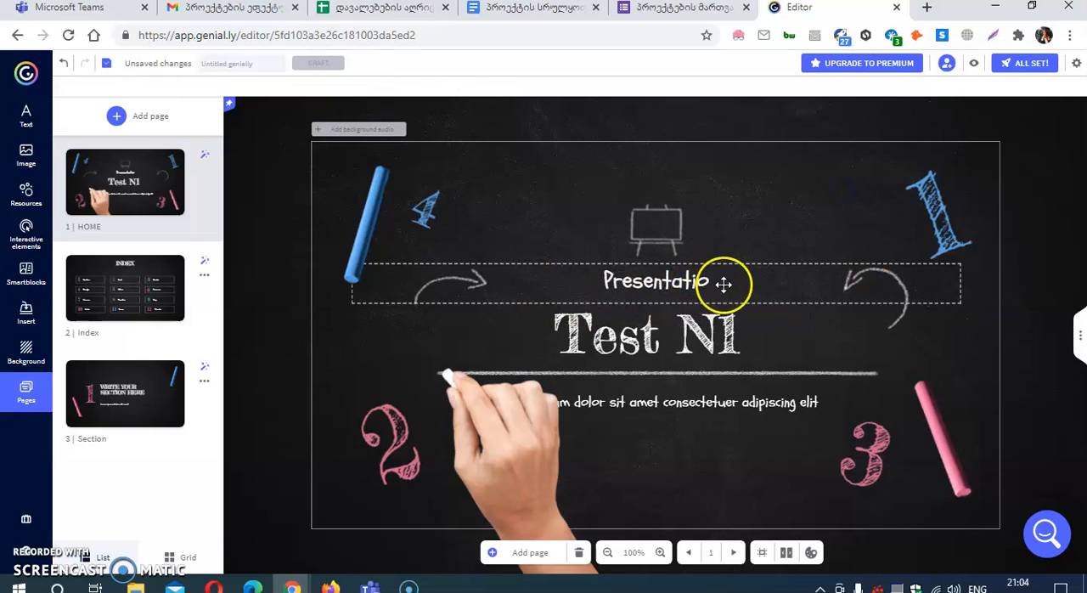
Step: Delete the HOME page from the presentation and confirm its removal
double_click(625, 408)
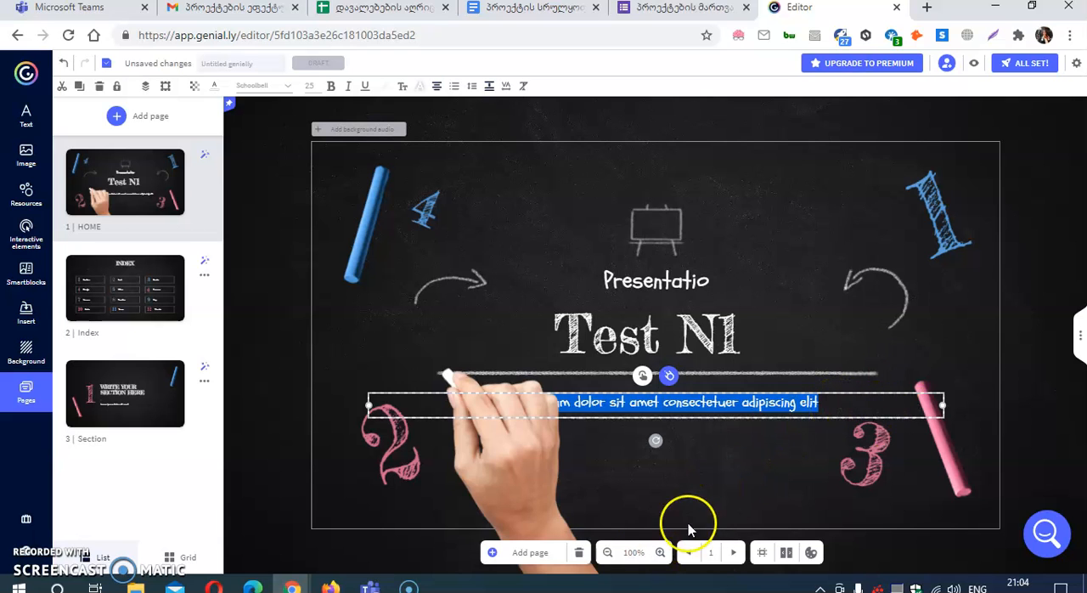
click(579, 552)
click(662, 374)
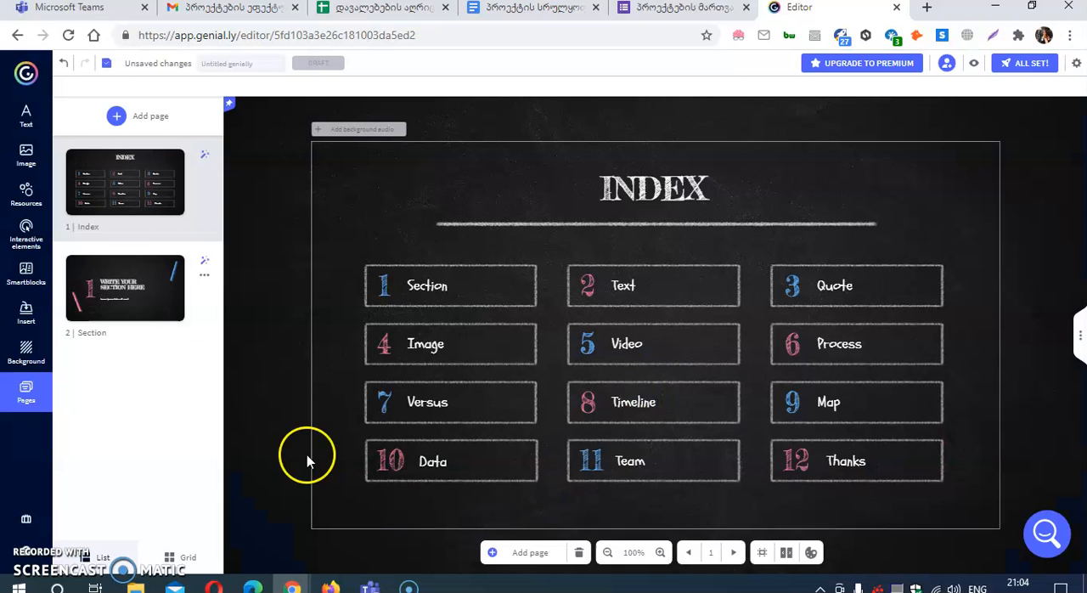
Step: Erase the "INDEX" title text at the top of the Index page and deselect its text box
mouse_move(169, 289)
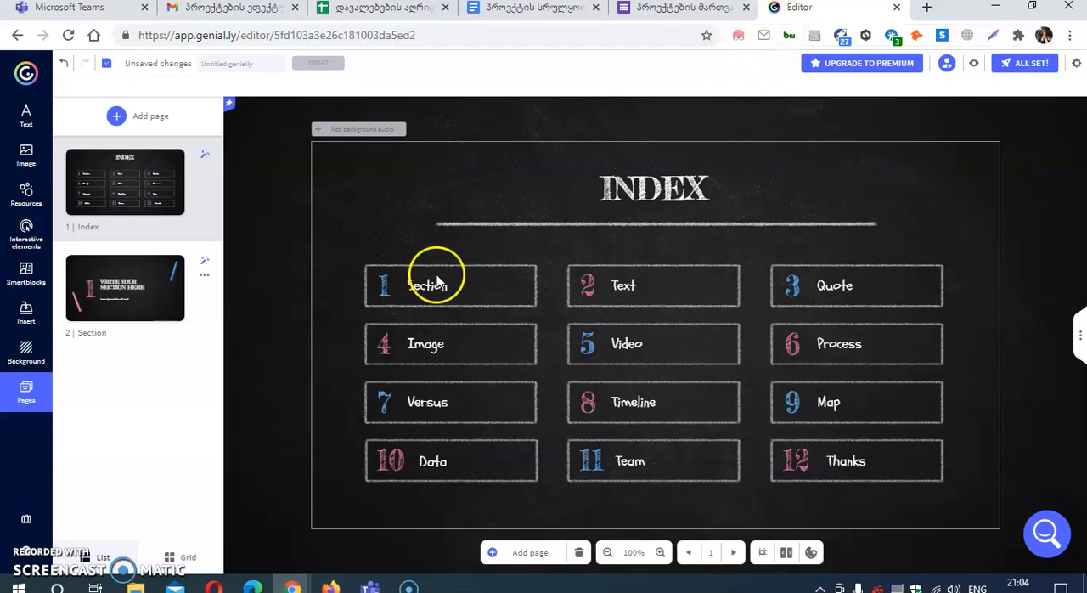
drag(611, 209, 599, 186)
double_click(599, 186)
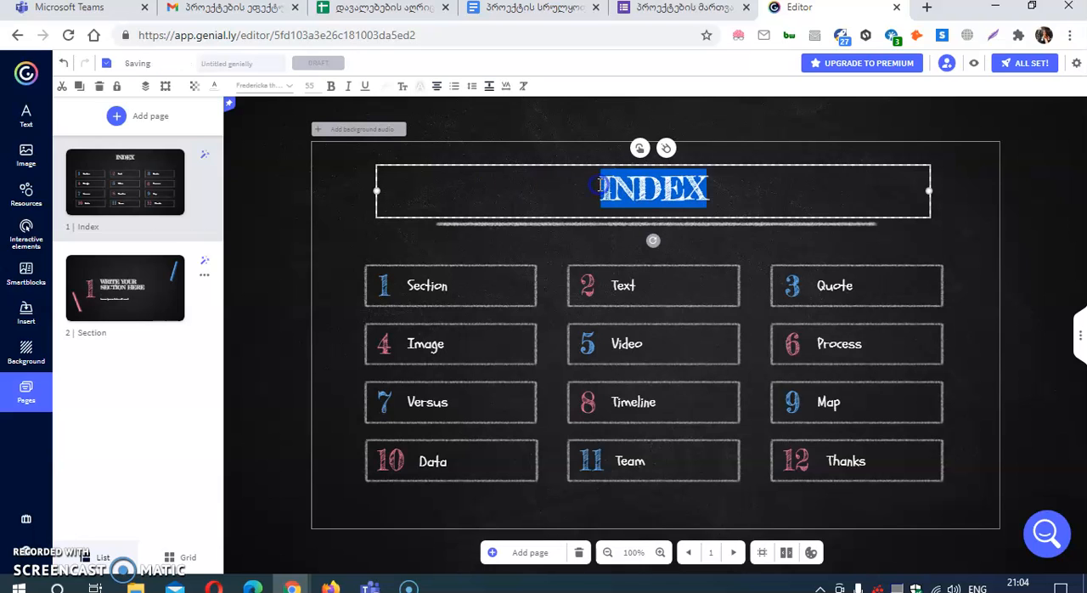
key(BackSpace)
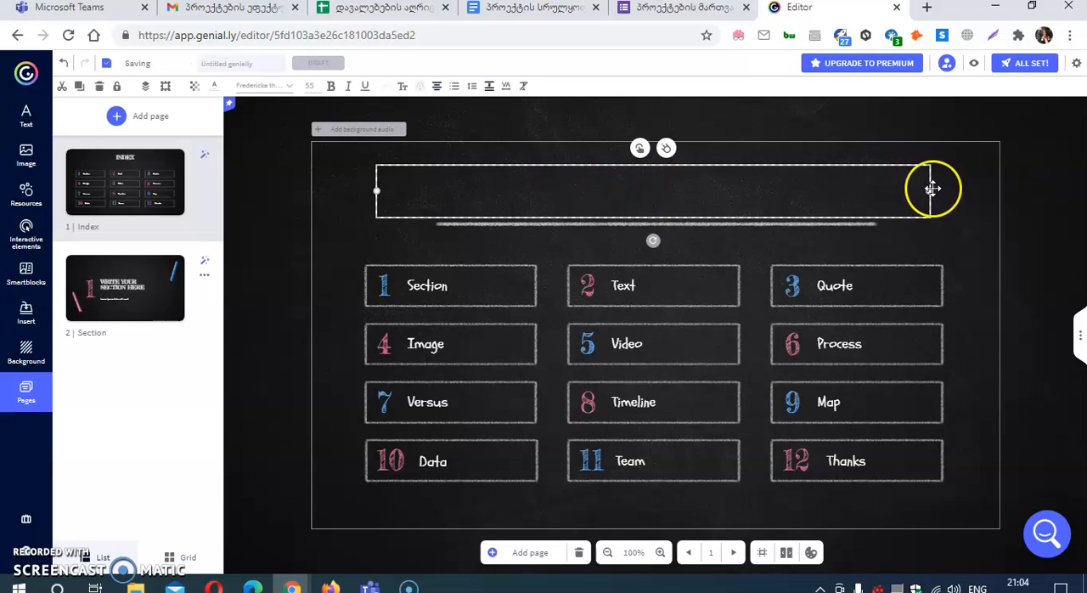
click(813, 211)
Step: Clear the labels of index boxes 1 (Section) and 2 (Text) and delete both boxes from the page
click(476, 282)
click(510, 283)
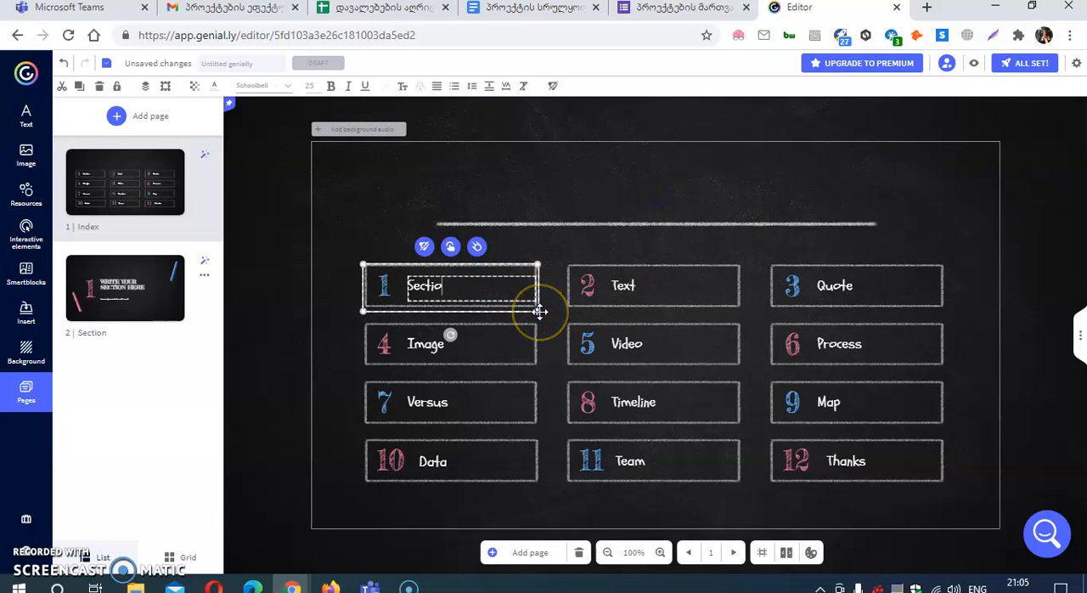
click(468, 291)
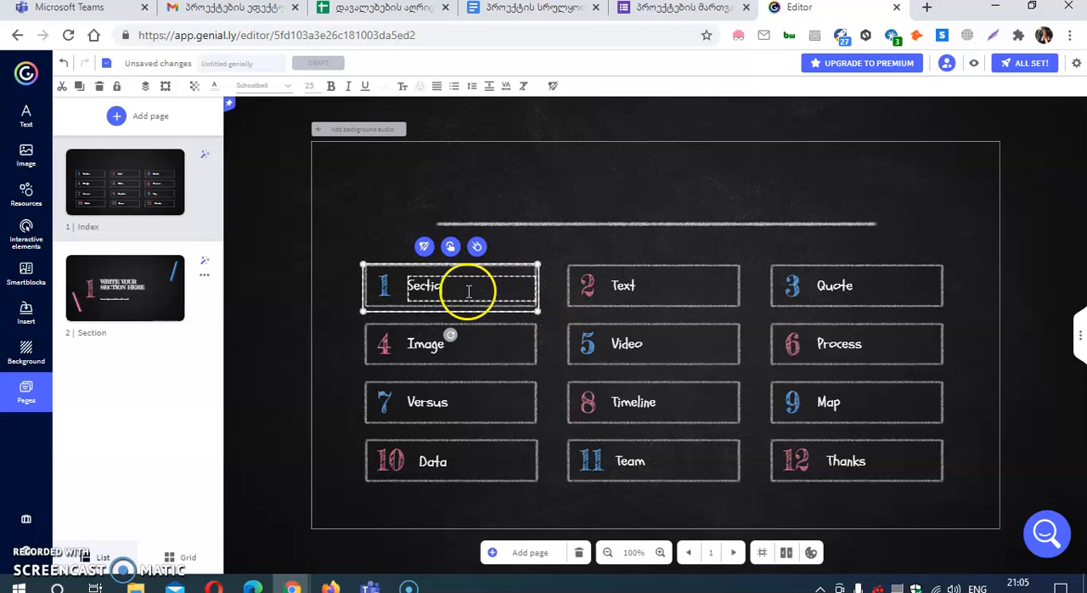
double_click(671, 287)
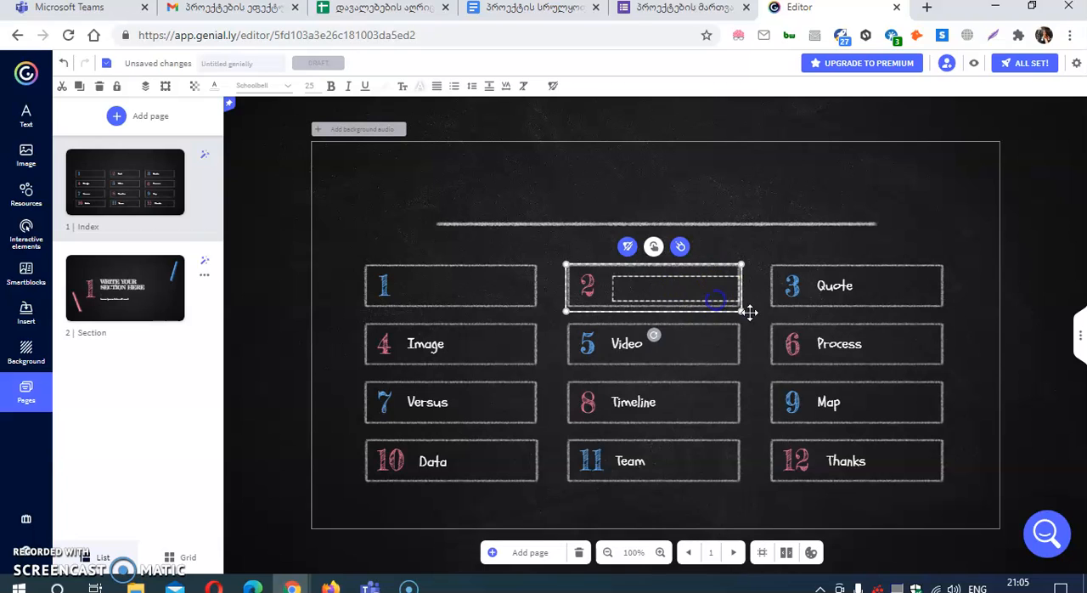
click(458, 297)
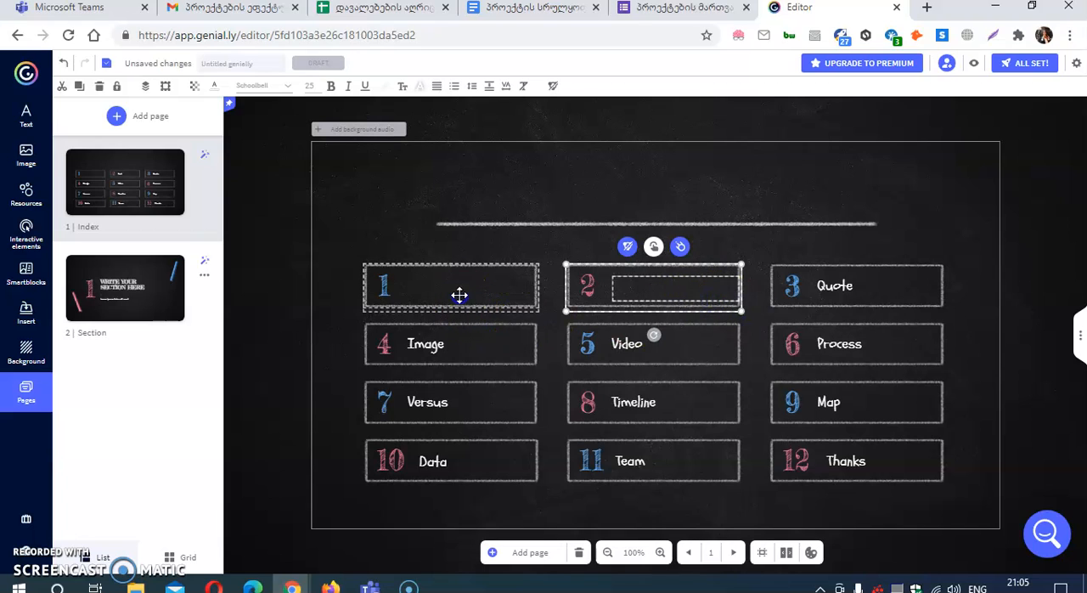
key(Delete)
click(650, 285)
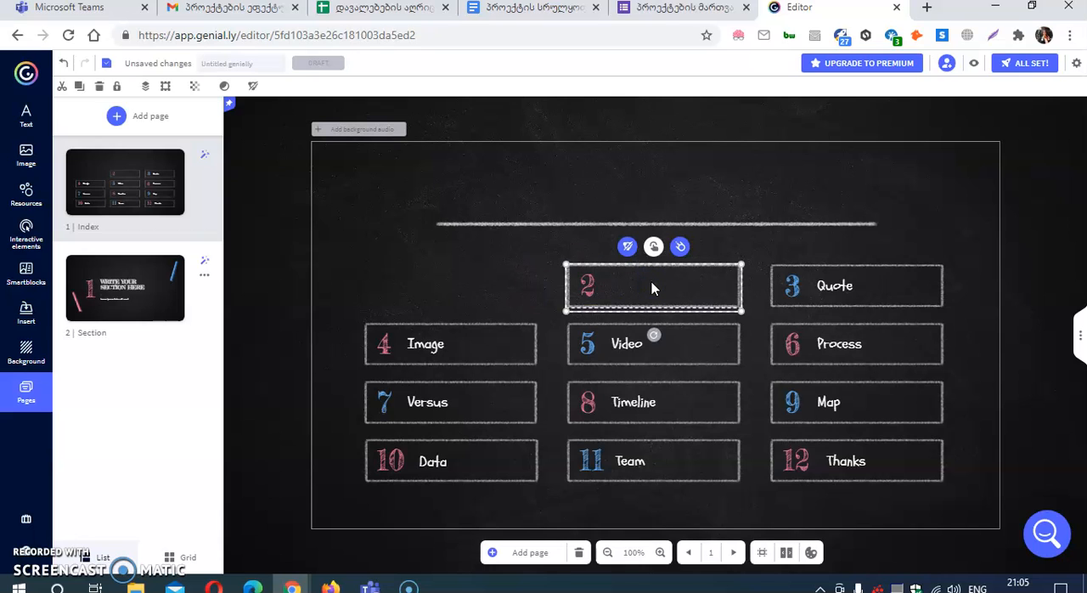
key(Delete)
Step: Clear the number in index box 3 (Quote) and delete the whole box
click(776, 289)
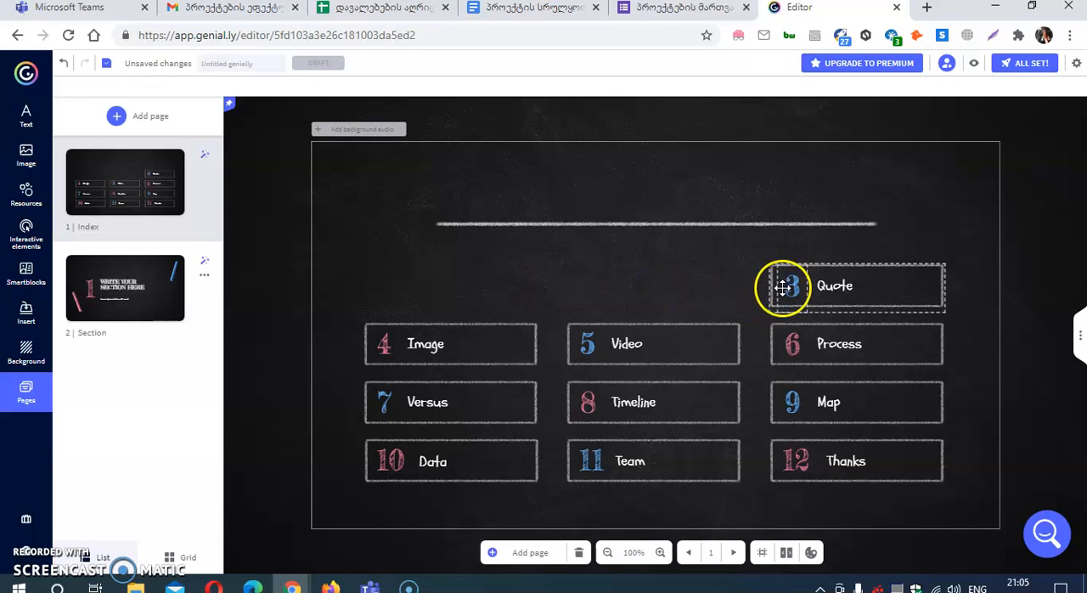
click(791, 284)
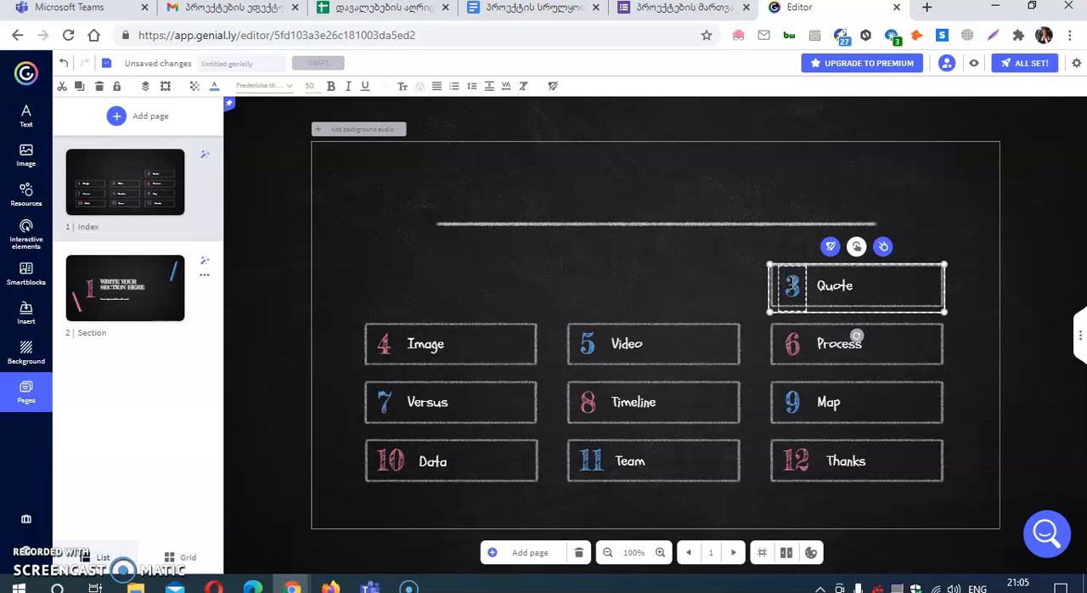
click(804, 301)
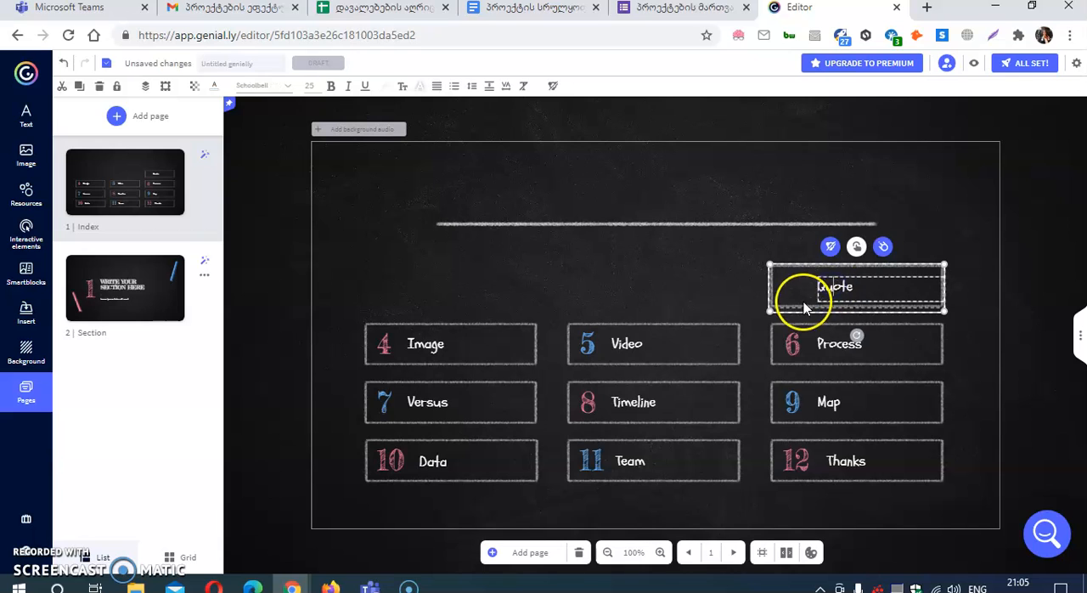
click(783, 304)
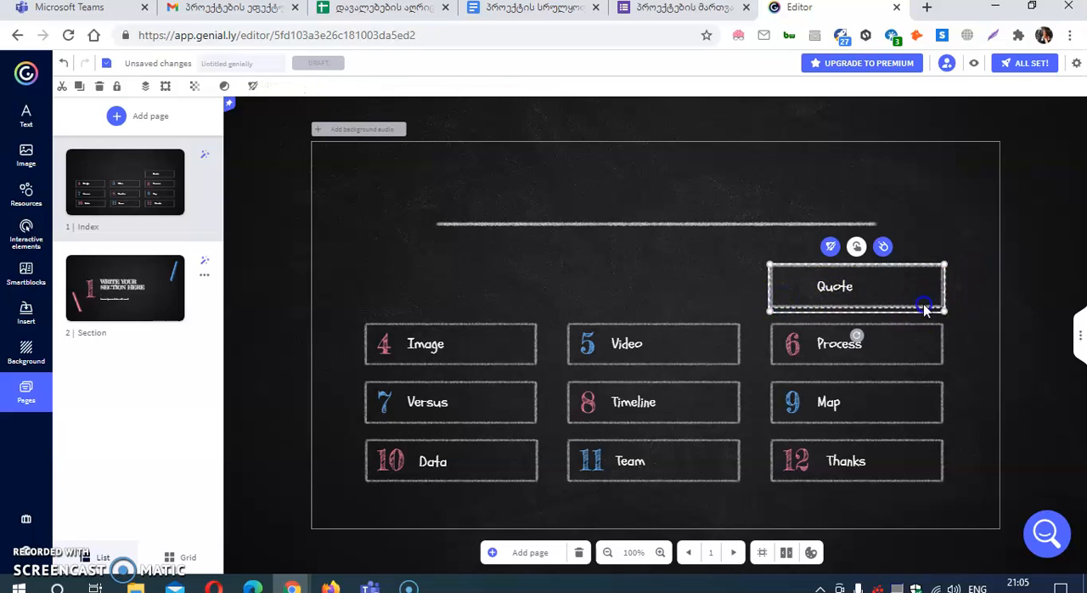
key(Delete)
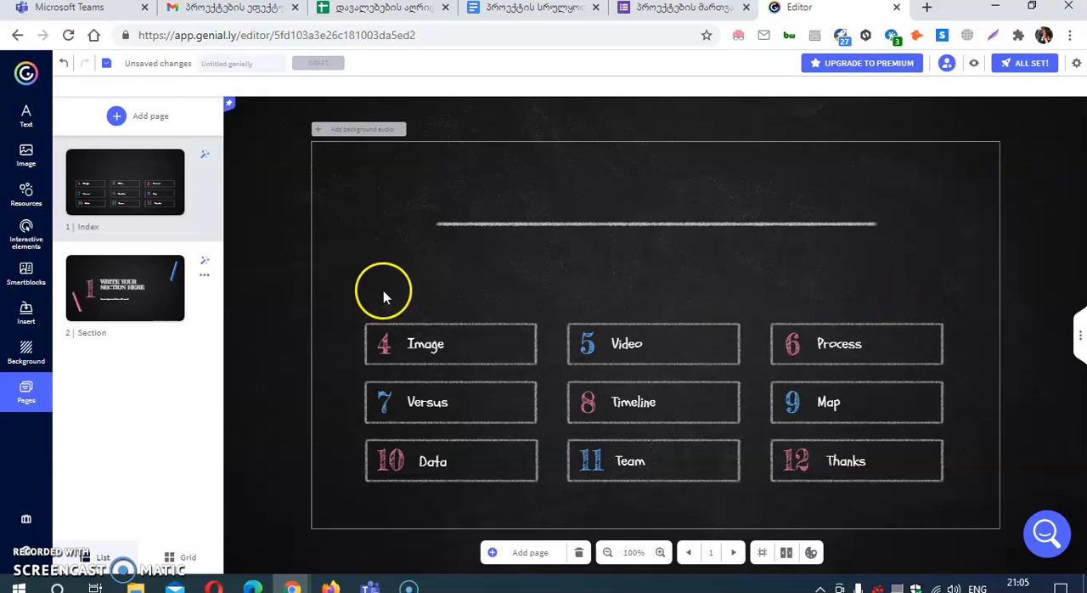
Step: Add a Title 2 text element to the Index page and replace its text with "iuhfhfsj"
click(24, 114)
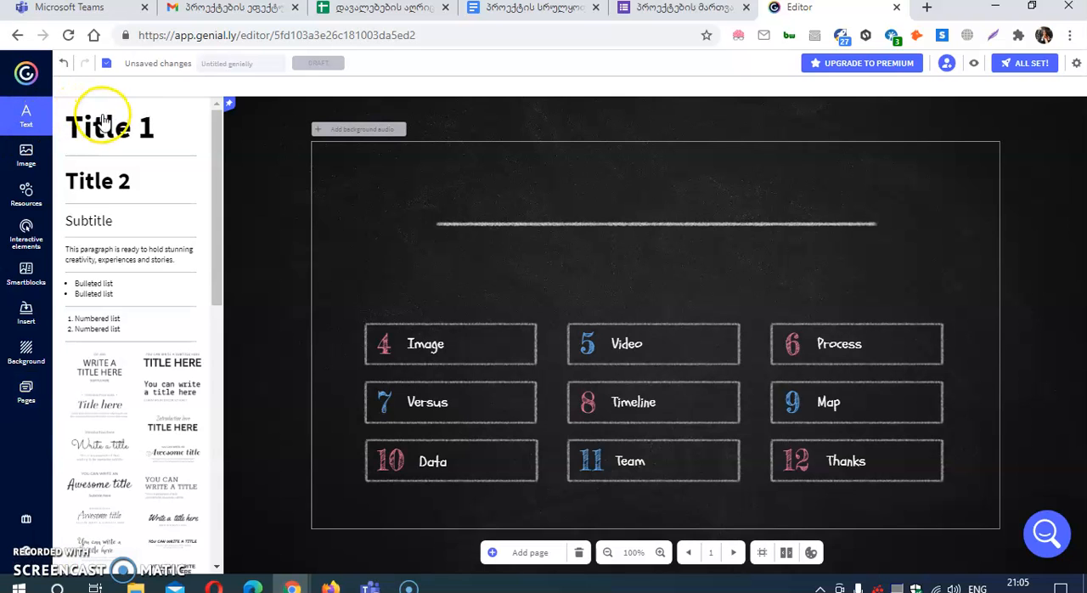
click(99, 188)
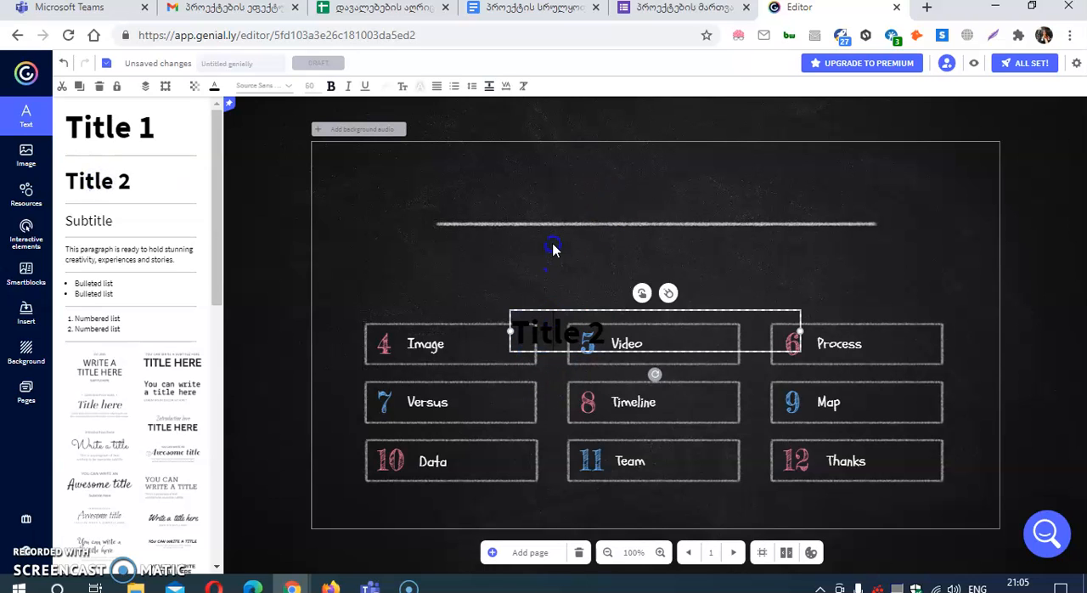
double_click(615, 334)
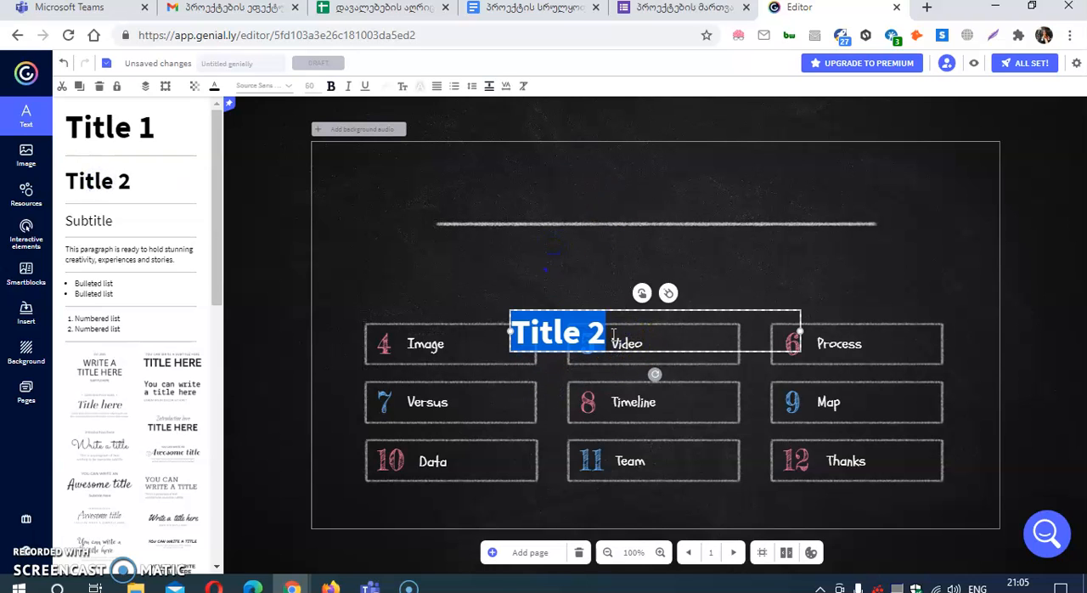
text(iuhfhfsi)
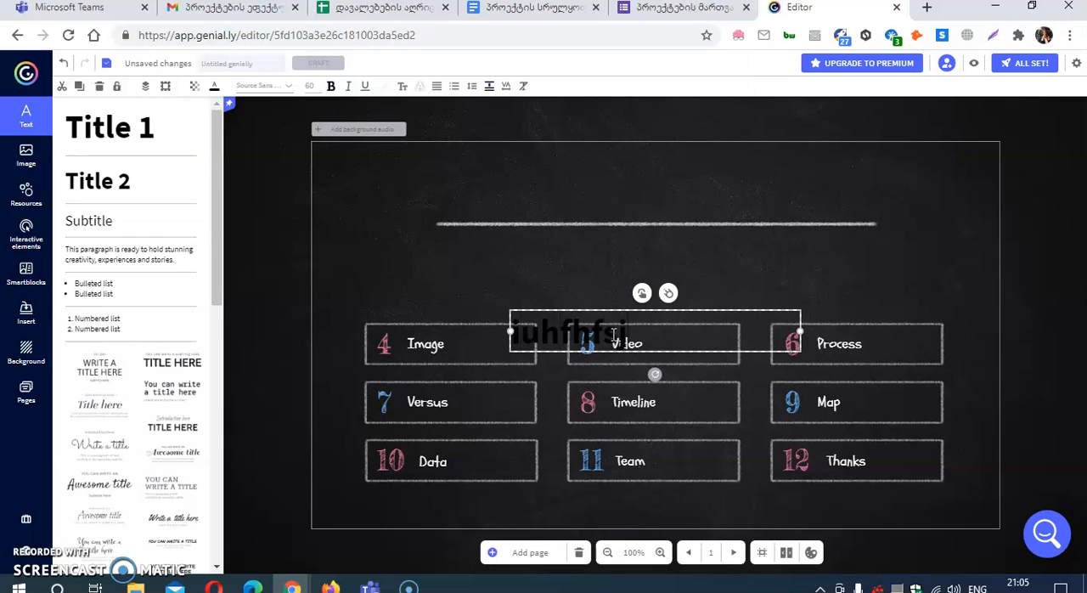
Step: Resize the "iuhfhfsj" text box to fit its text and move it just above the chalk line
drag(507, 327, 402, 270)
click(469, 340)
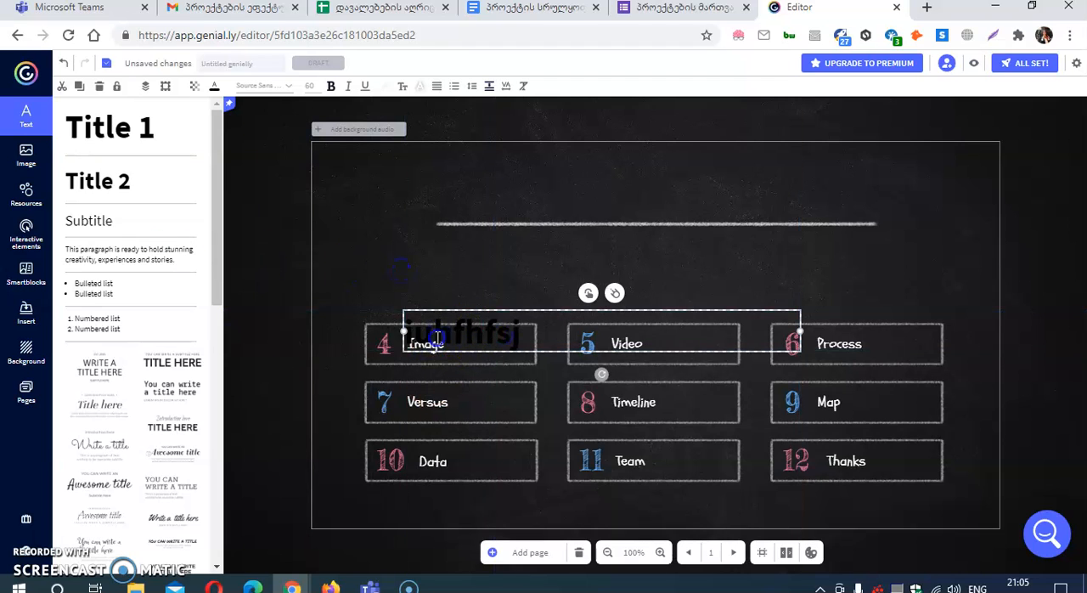
drag(434, 338, 520, 319)
drag(800, 331, 665, 192)
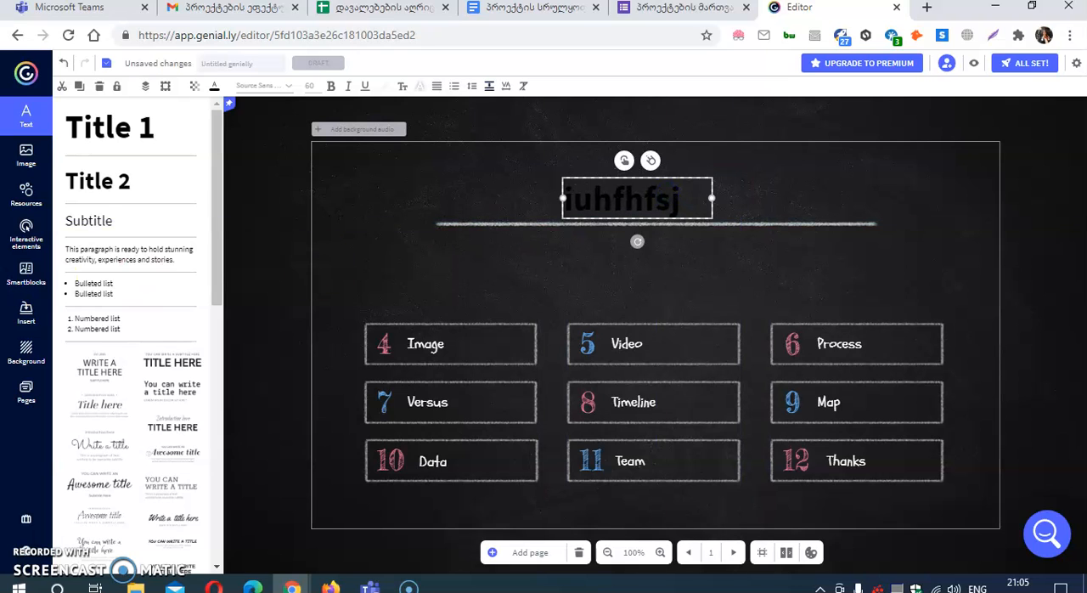
Step: Insert the pink piggy bank cutout, shrink it, and place it at the upper right of the page
click(26, 154)
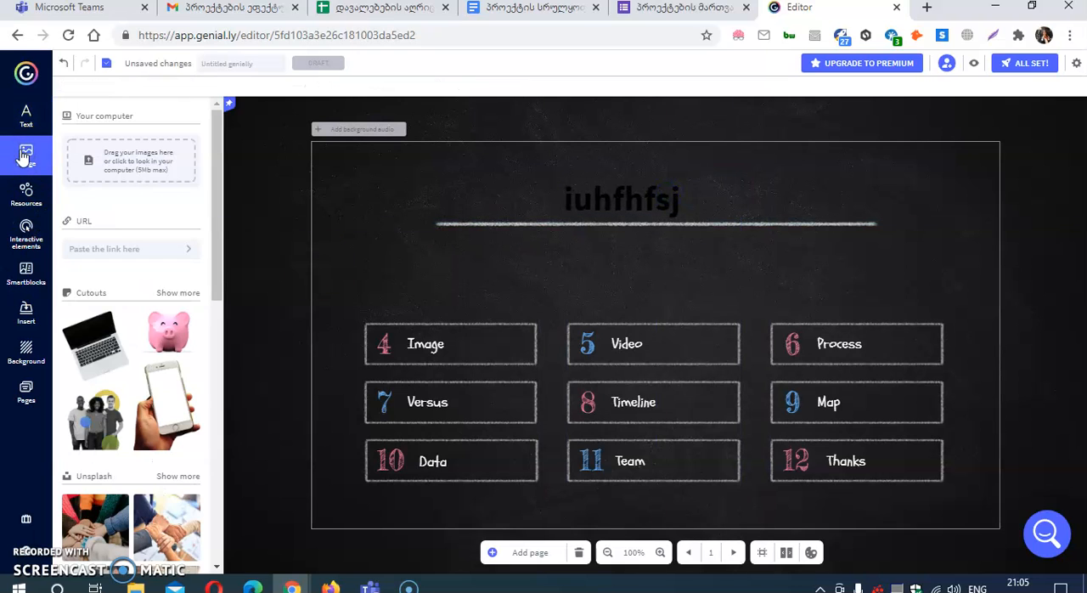
click(169, 327)
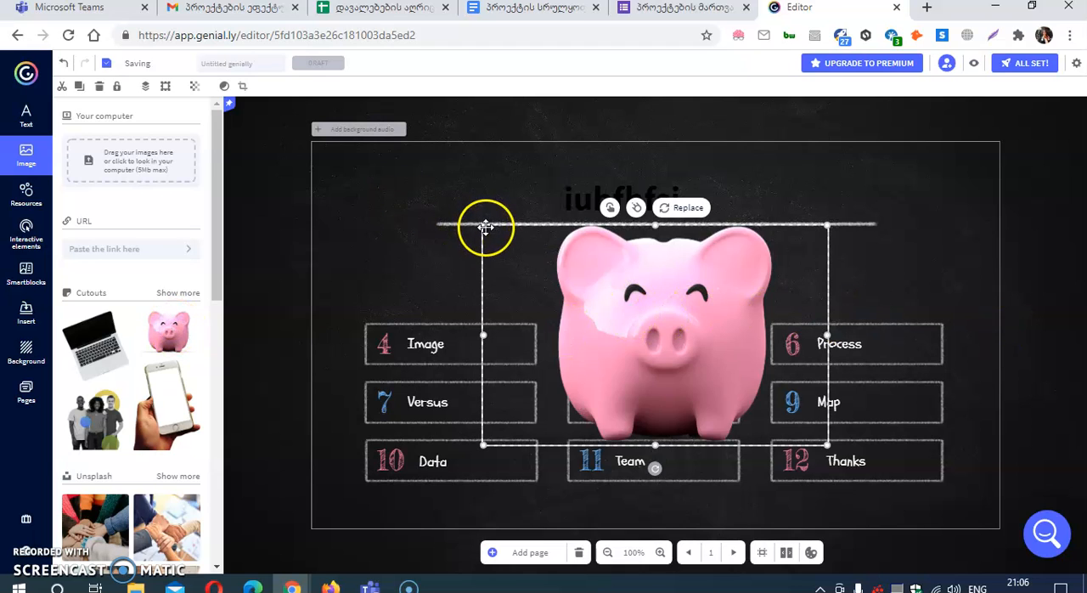
drag(481, 223, 607, 304)
drag(706, 384, 866, 249)
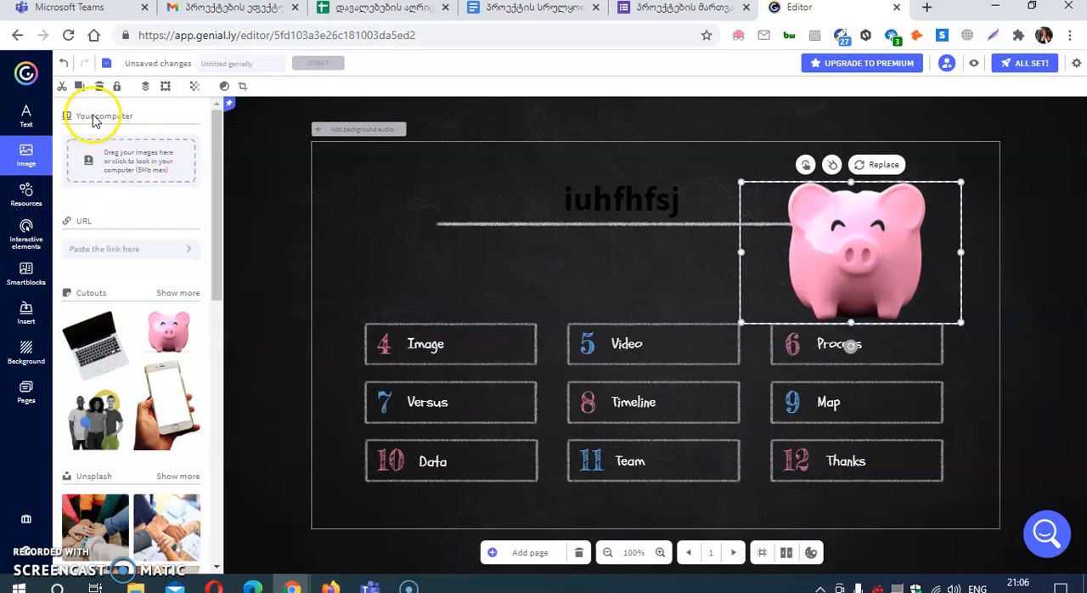
Step: Upload the image 20191012_205323 from the Desktop and place it, reduced in size, at the upper left of the page
click(115, 182)
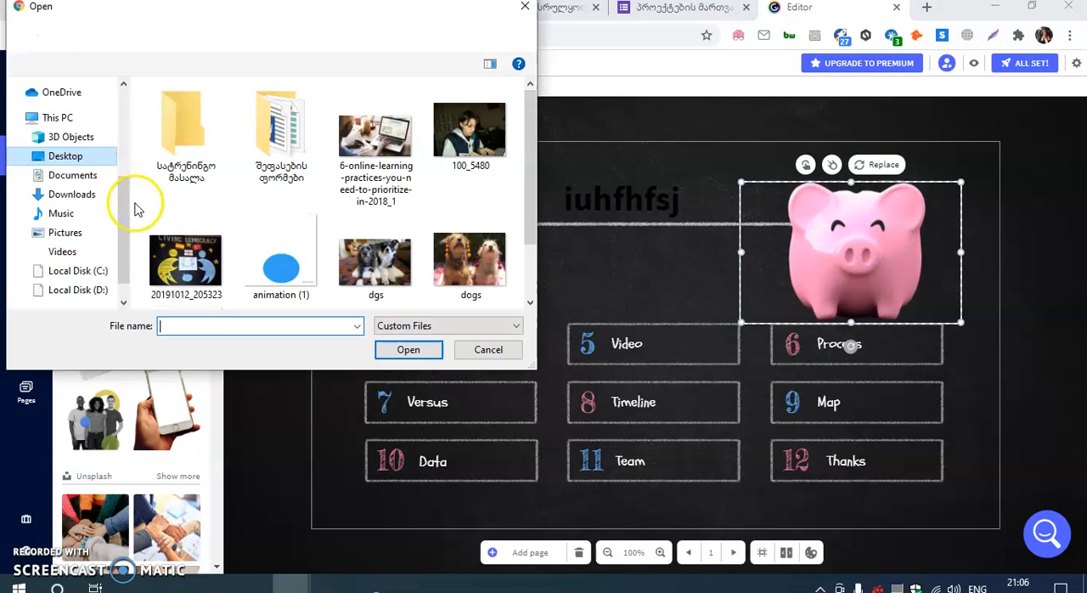
double_click(209, 265)
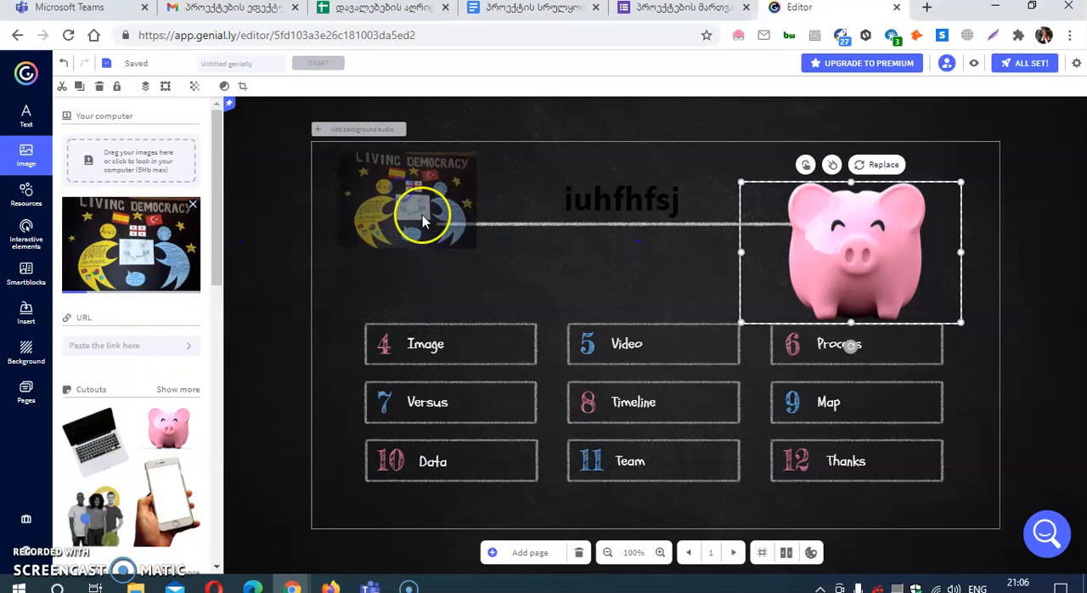
drag(589, 336, 407, 209)
drag(339, 160, 454, 241)
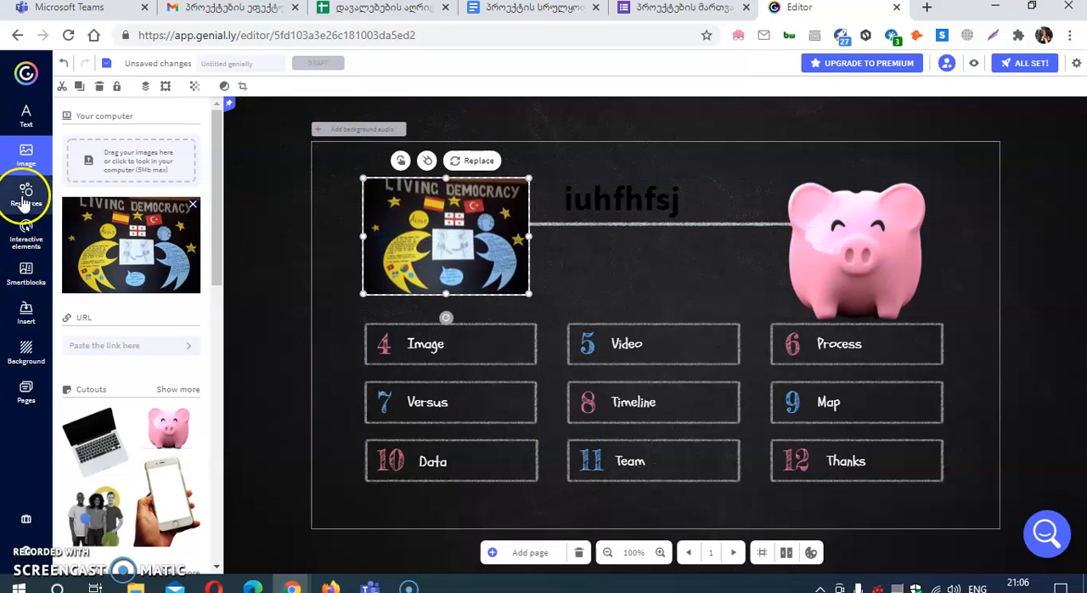
Step: Insert the light bulb icon and place it between the "iuhfhfsj" title and the piggy bank
click(20, 200)
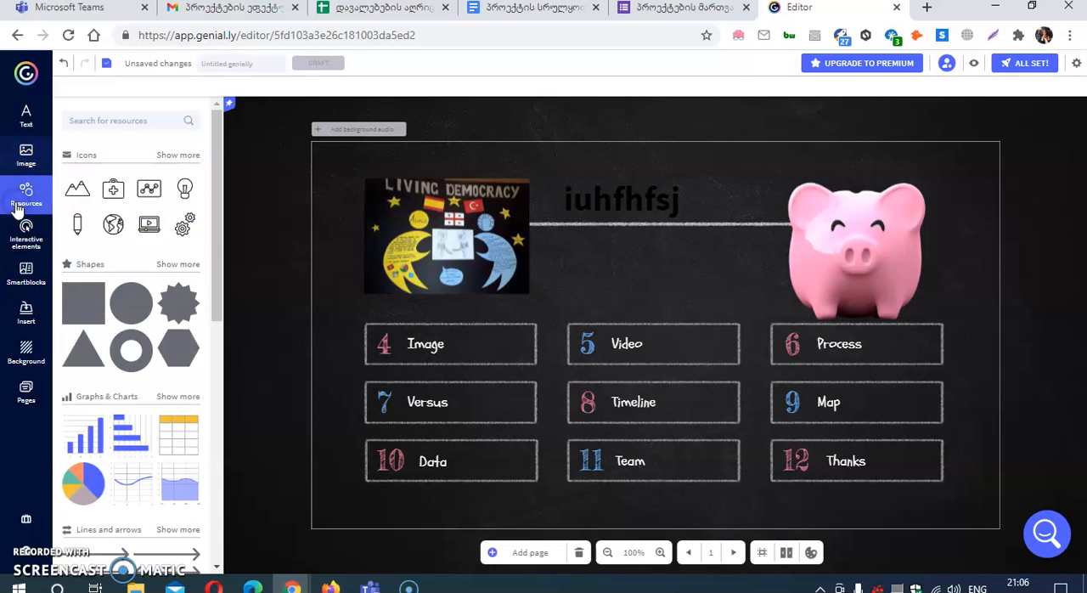
click(186, 191)
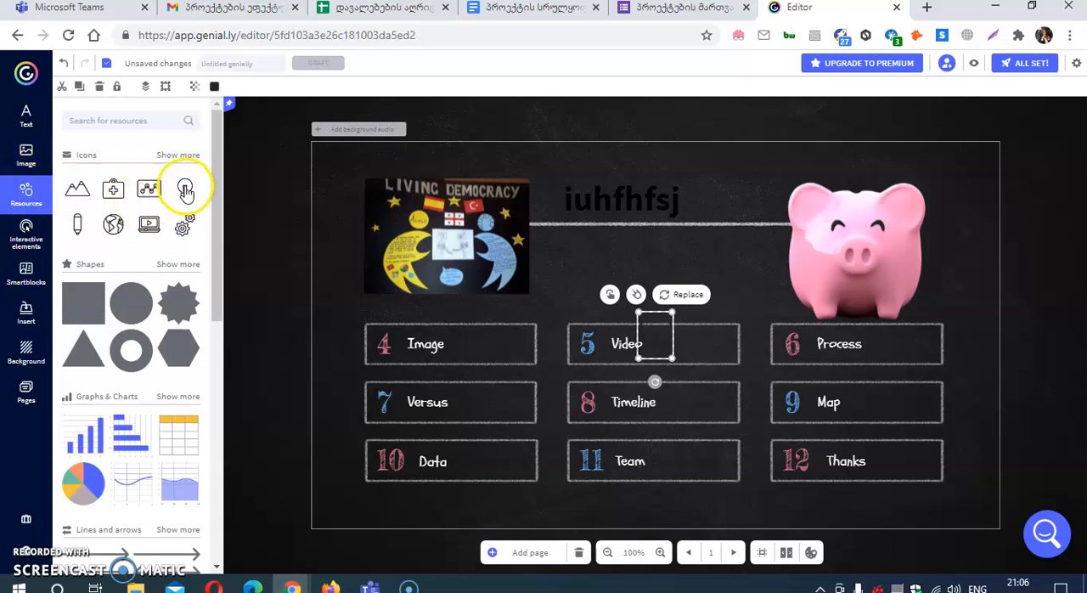
drag(660, 337, 713, 212)
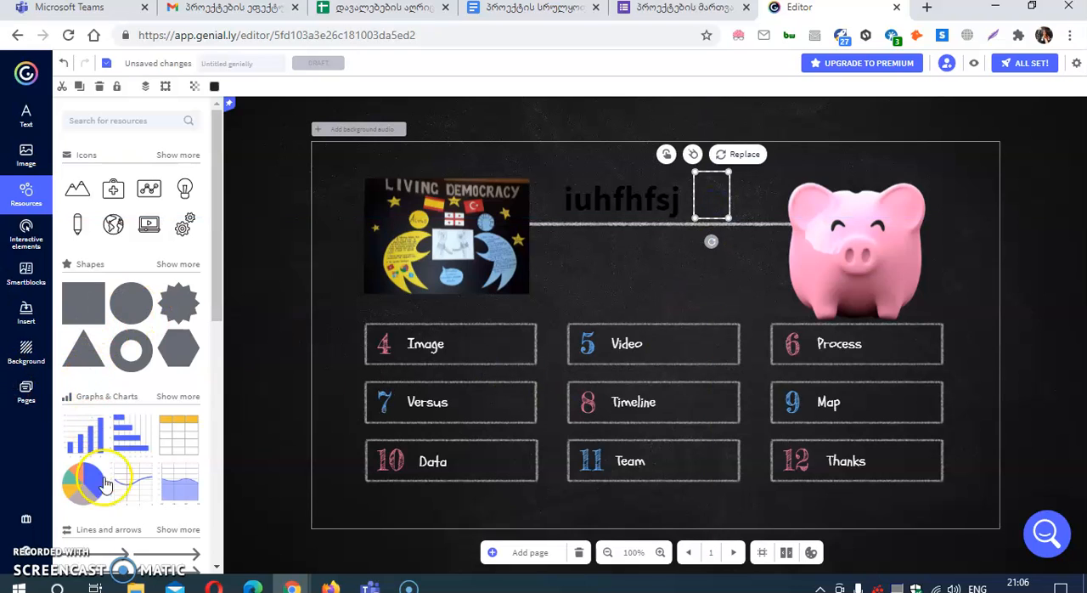
Step: Add a pie chart over the lower right part of the page, look through its data values, and close the data editor
drag(89, 491, 629, 274)
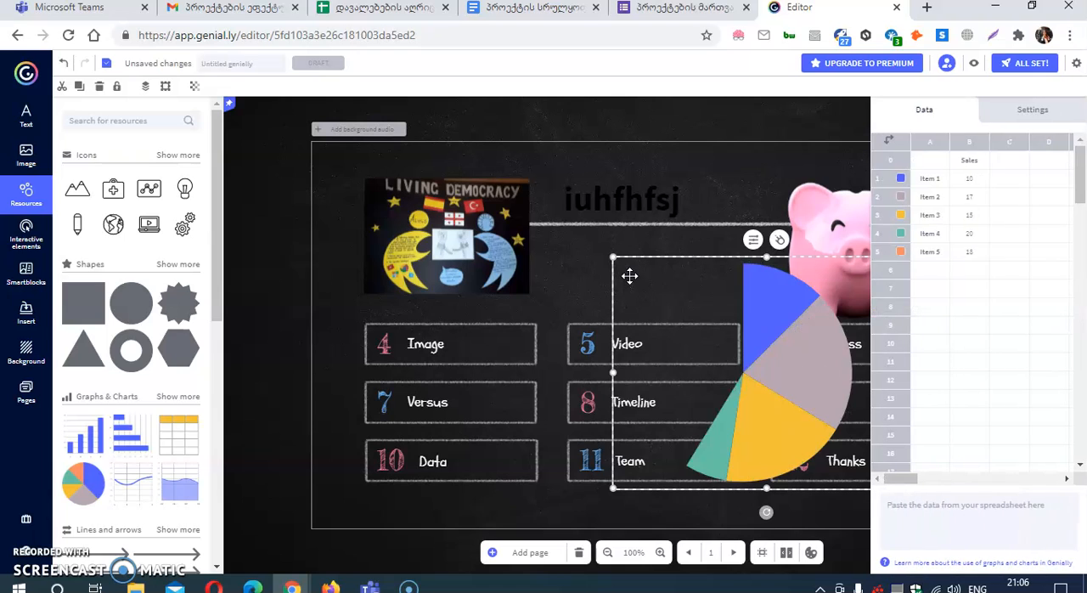
click(975, 245)
click(972, 181)
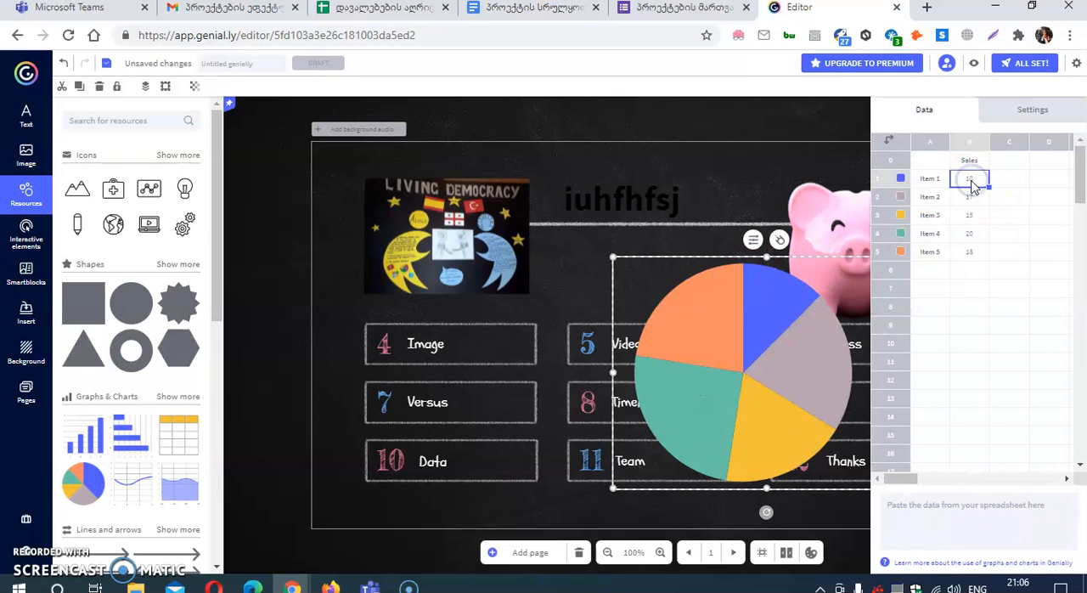
click(970, 251)
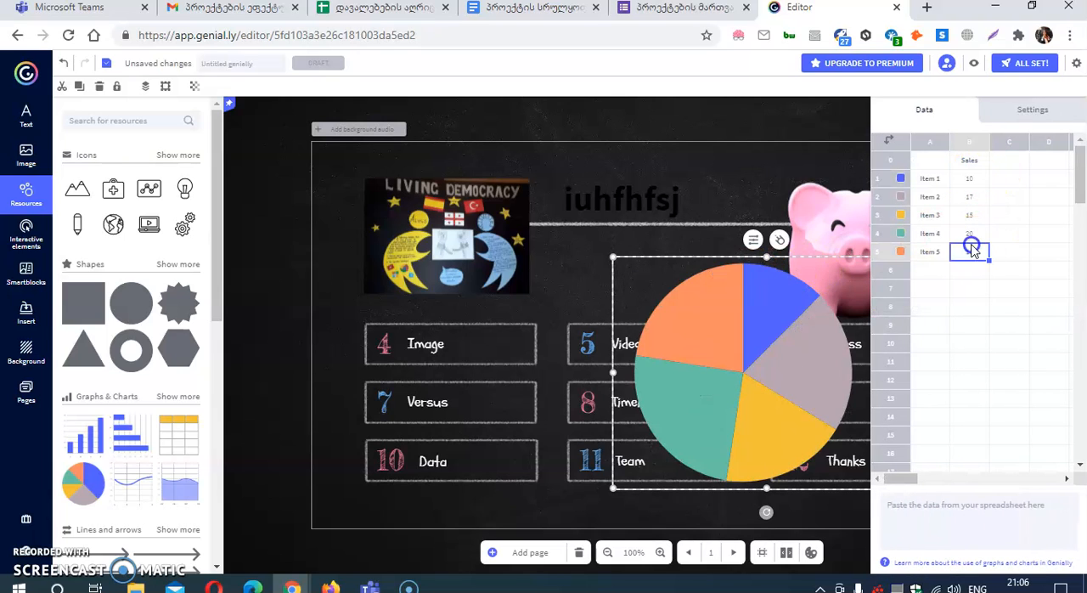
click(571, 243)
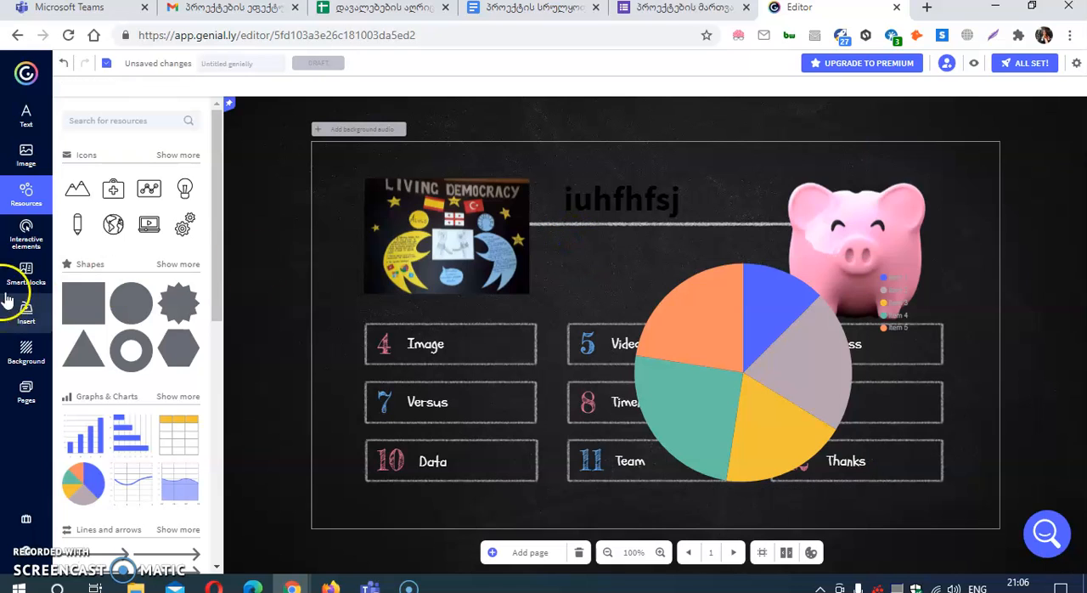
Step: Add a Facebook button in the page's lower-left corner and an eye button in its upper-right corner
click(18, 238)
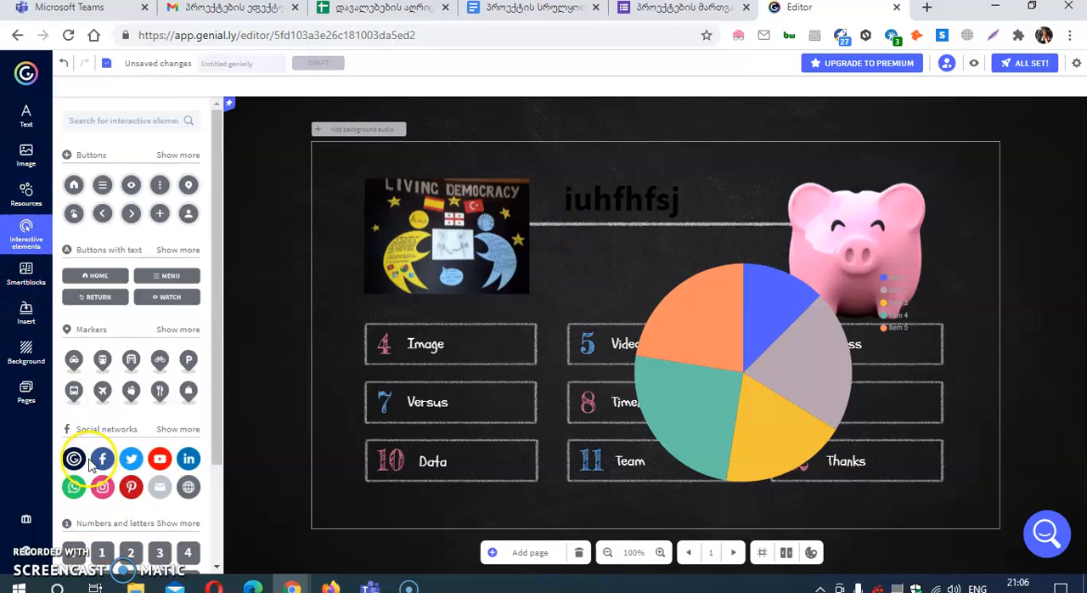
click(102, 460)
drag(656, 337, 340, 507)
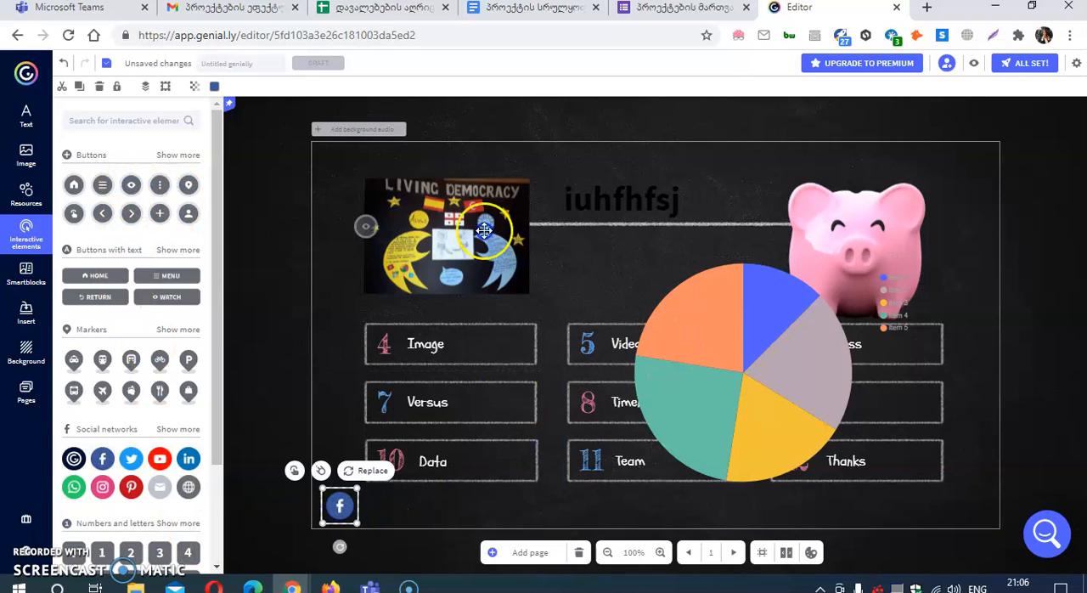
click(964, 182)
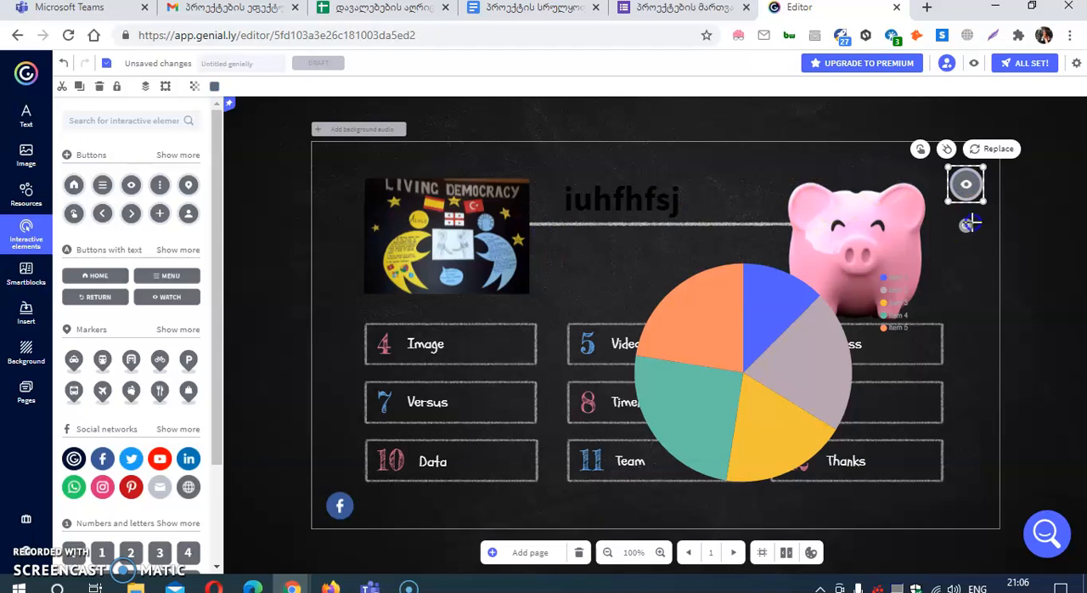
click(964, 271)
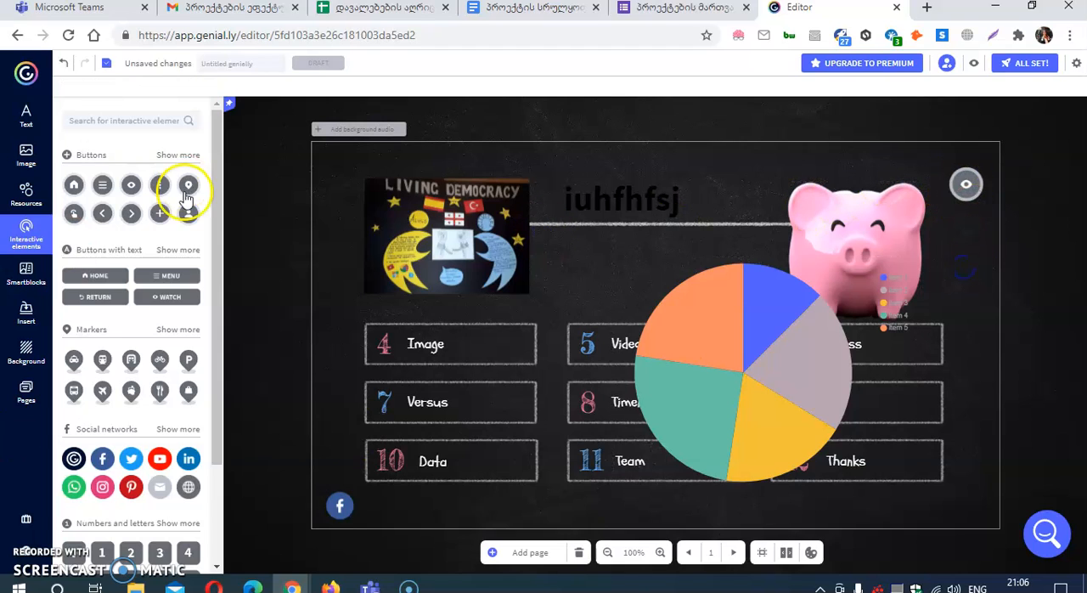